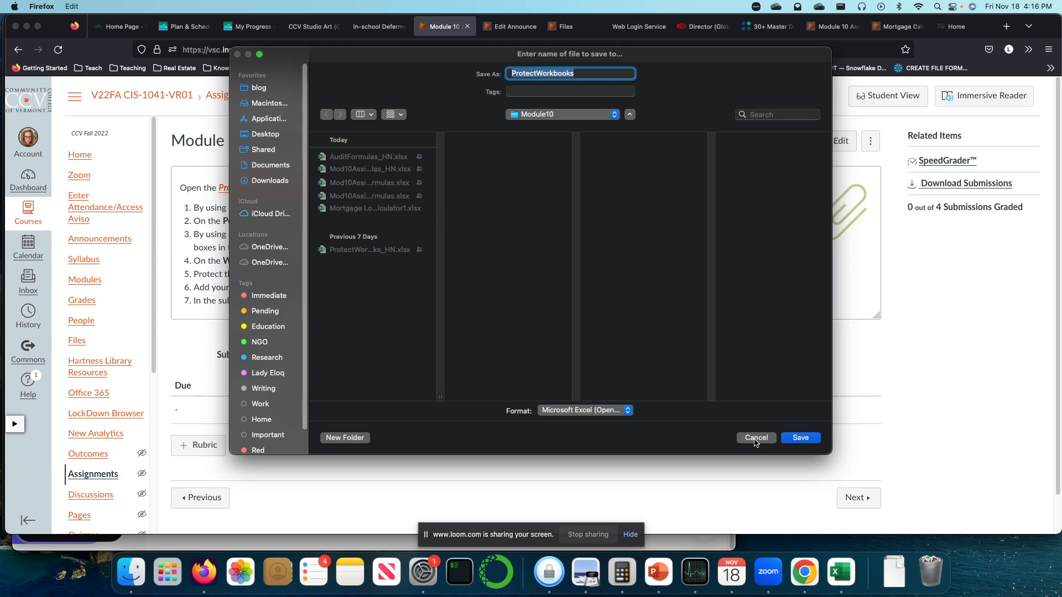
# Step: Save the ProtectWorkbooks download in the Module10 folder, then switch to Excel and browse that folder for the workbook
pyautogui.click(791, 437)
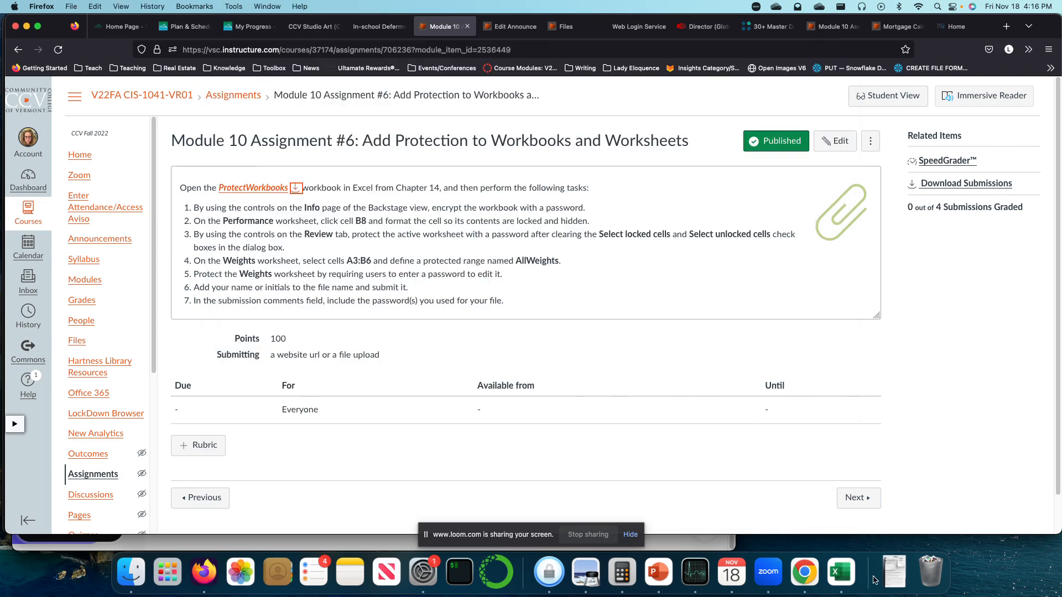
pyautogui.click(840, 571)
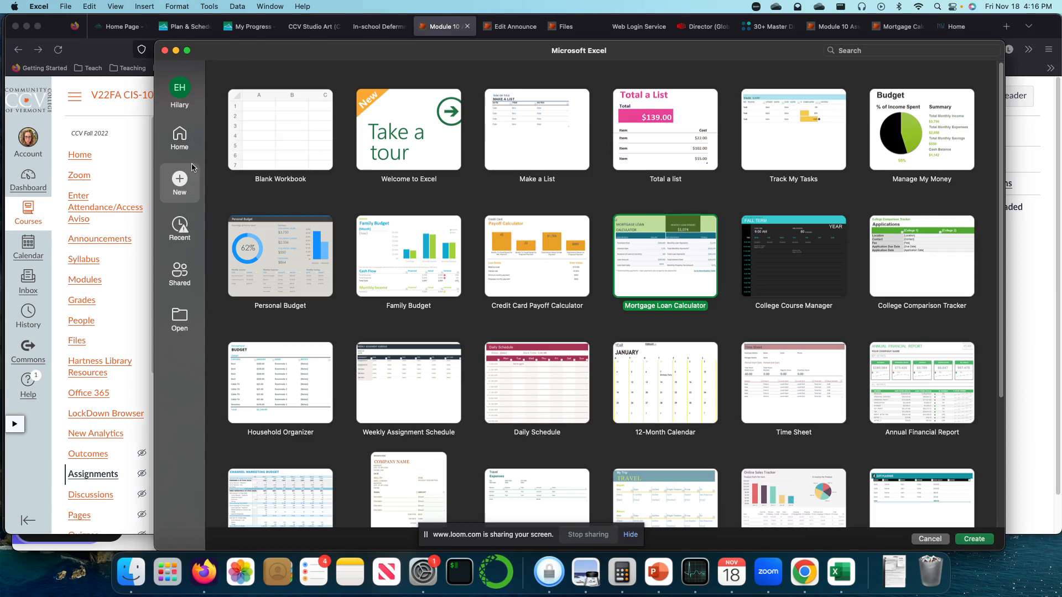
pyautogui.click(179, 318)
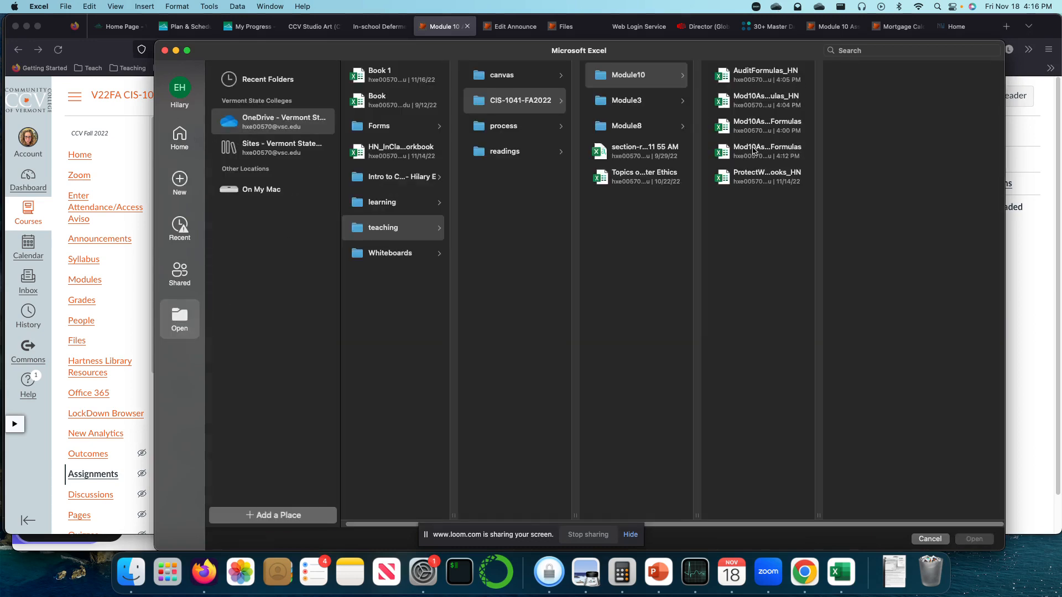
pyautogui.click(752, 178)
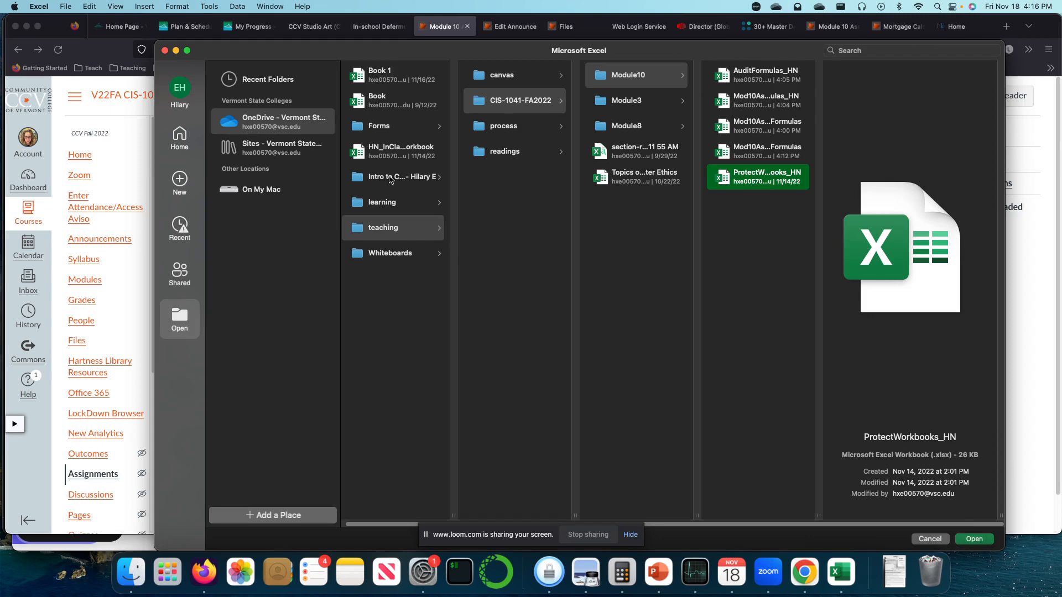
pyautogui.click(1035, 245)
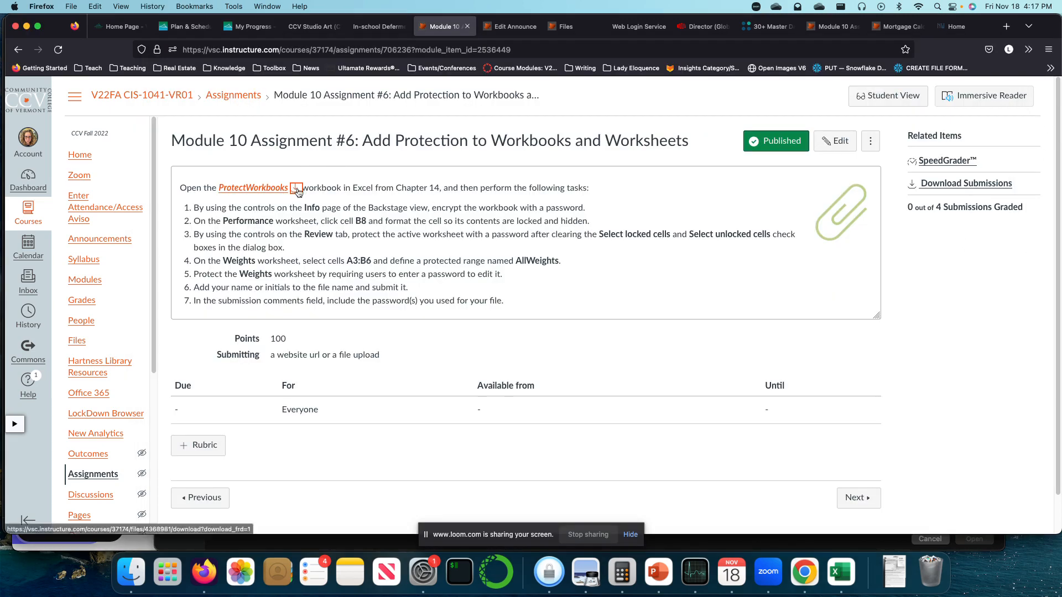
pyautogui.click(290, 188)
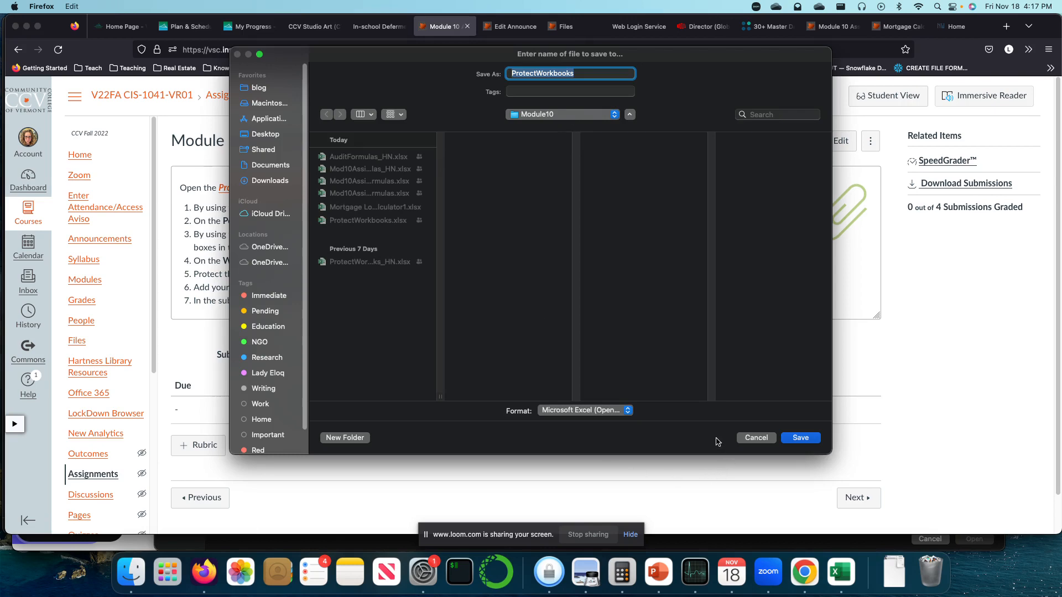
pyautogui.click(756, 437)
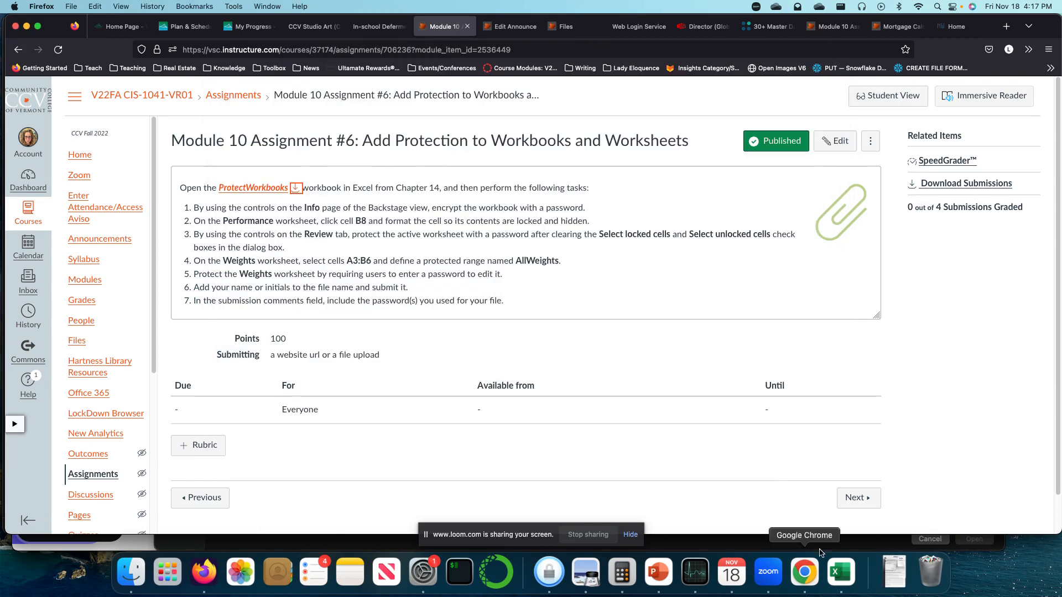
# Step: Open ProtectWorkbooks from the Module10 folder in Excel and enlarge its window to show the whole Performance table
pyautogui.click(841, 572)
pyautogui.click(667, 126)
pyautogui.click(635, 160)
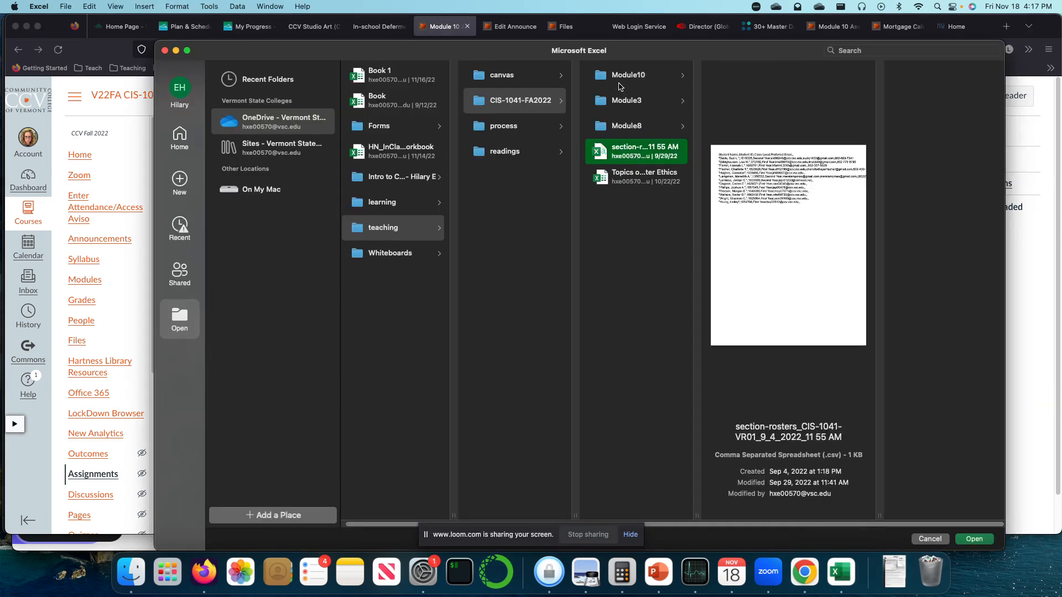
pyautogui.click(663, 76)
pyautogui.click(765, 226)
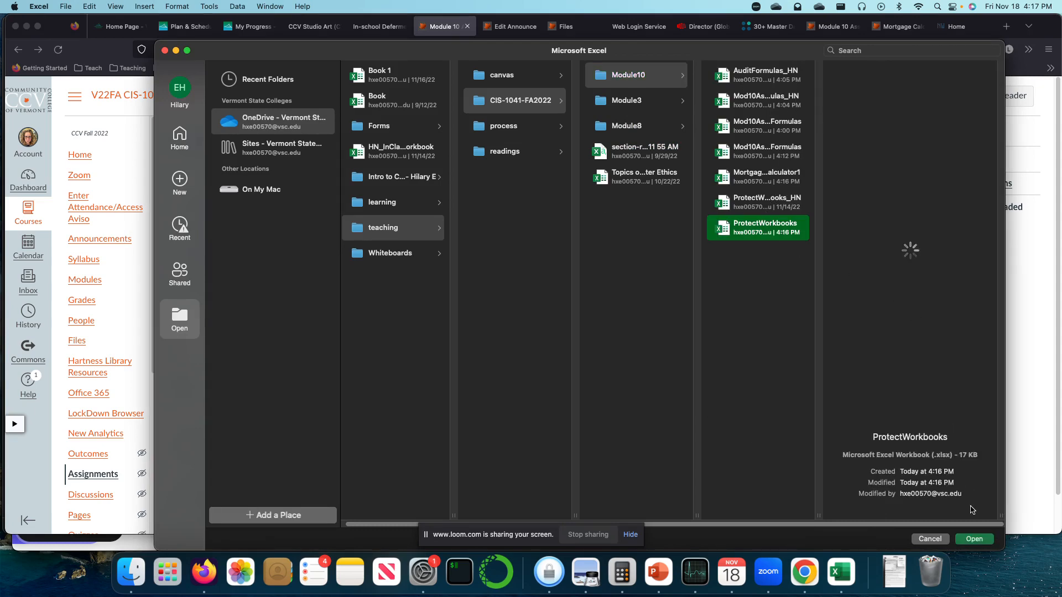
pyautogui.click(973, 538)
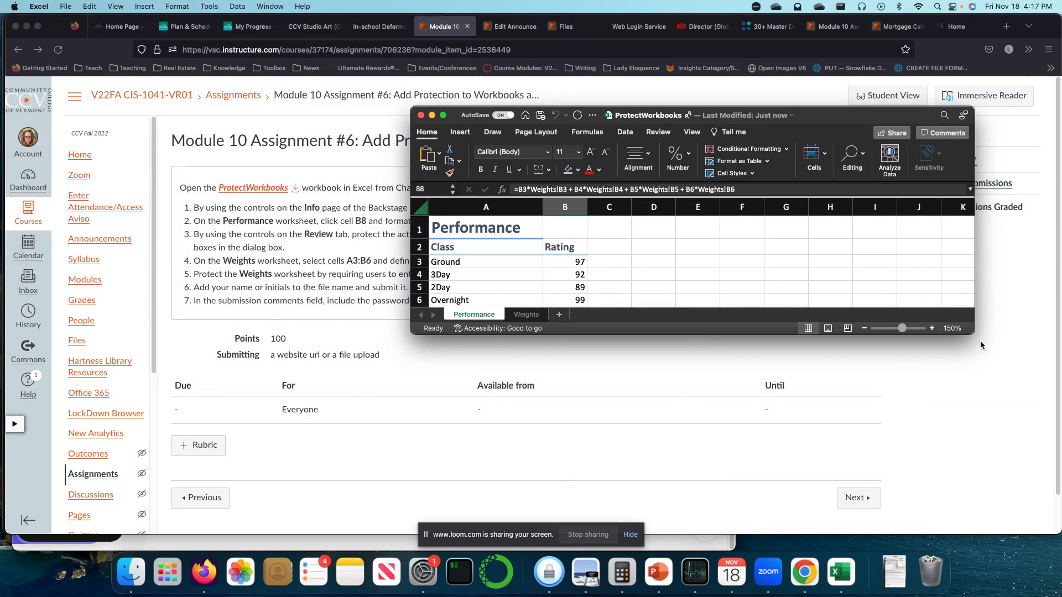
pyautogui.moveTo(971, 330); pyautogui.dragTo(1058, 526)
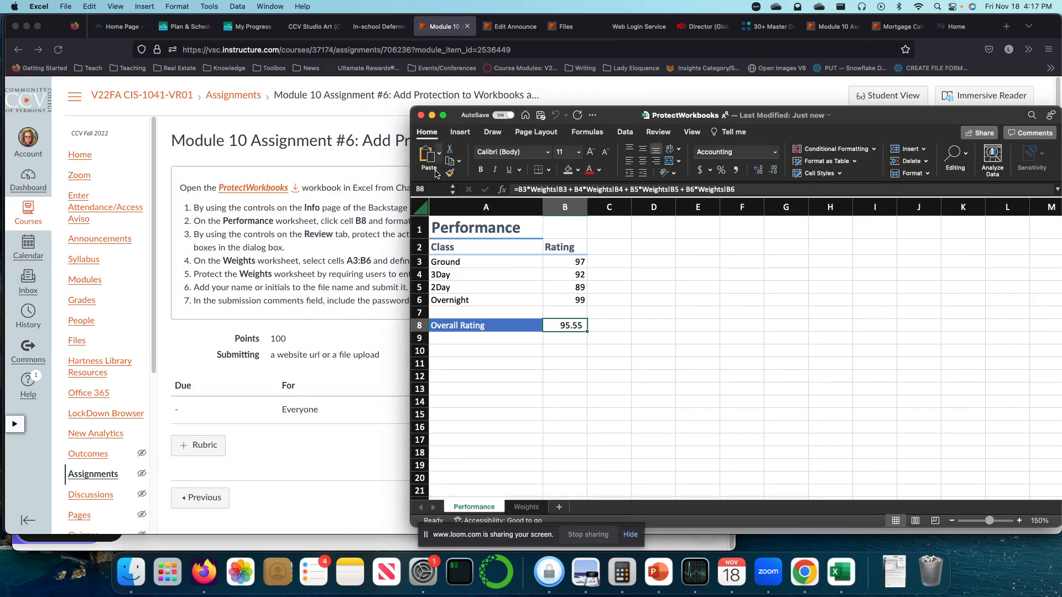
# Step: Go to office.com in a new Firefox tab and open the Excel start page there
pyautogui.click(1005, 26)
pyautogui.write('office')
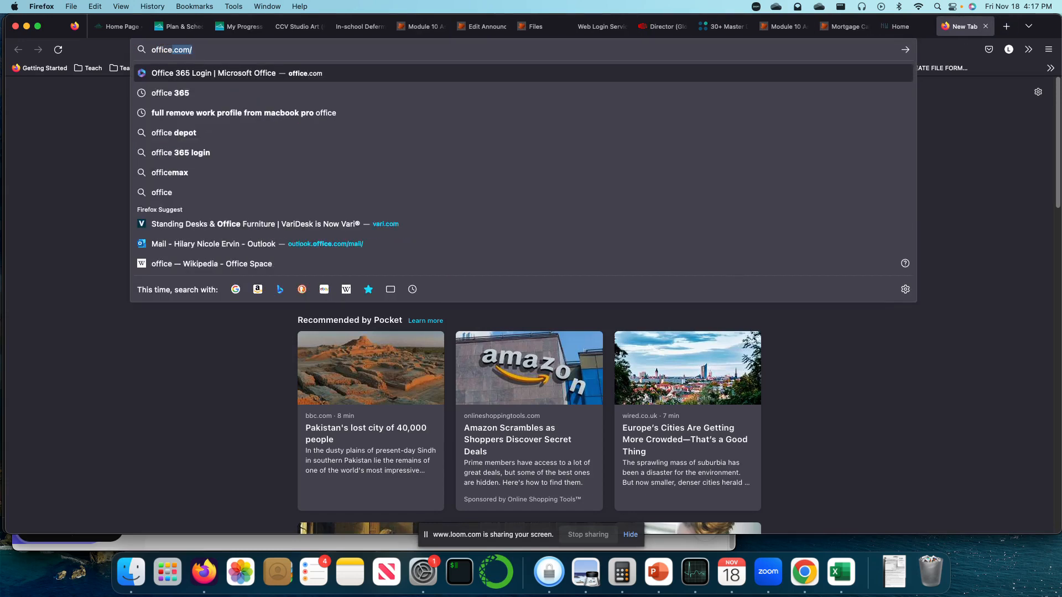
pyautogui.press('Return')
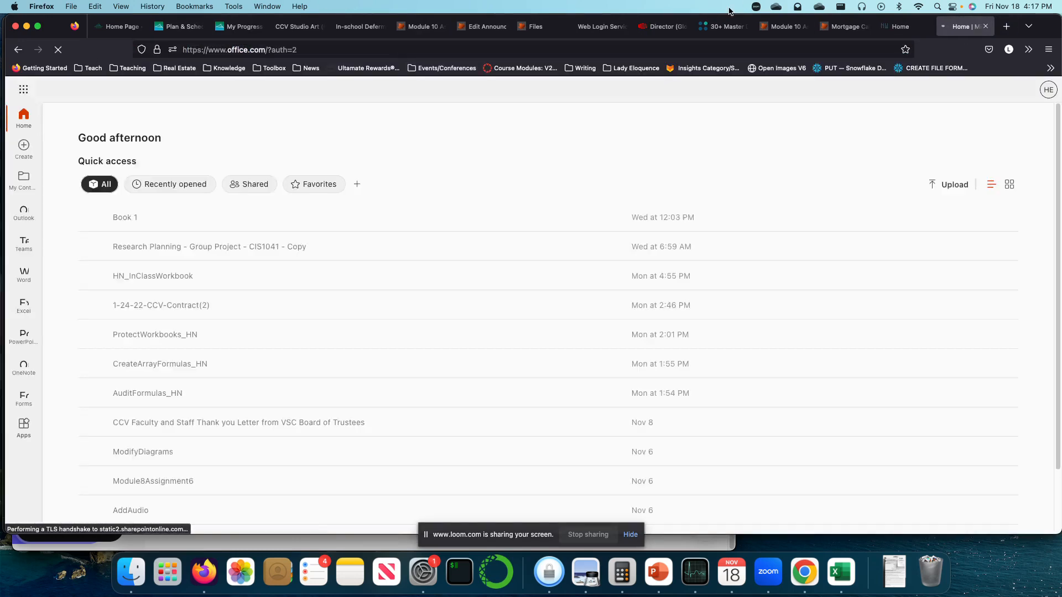
pyautogui.click(24, 302)
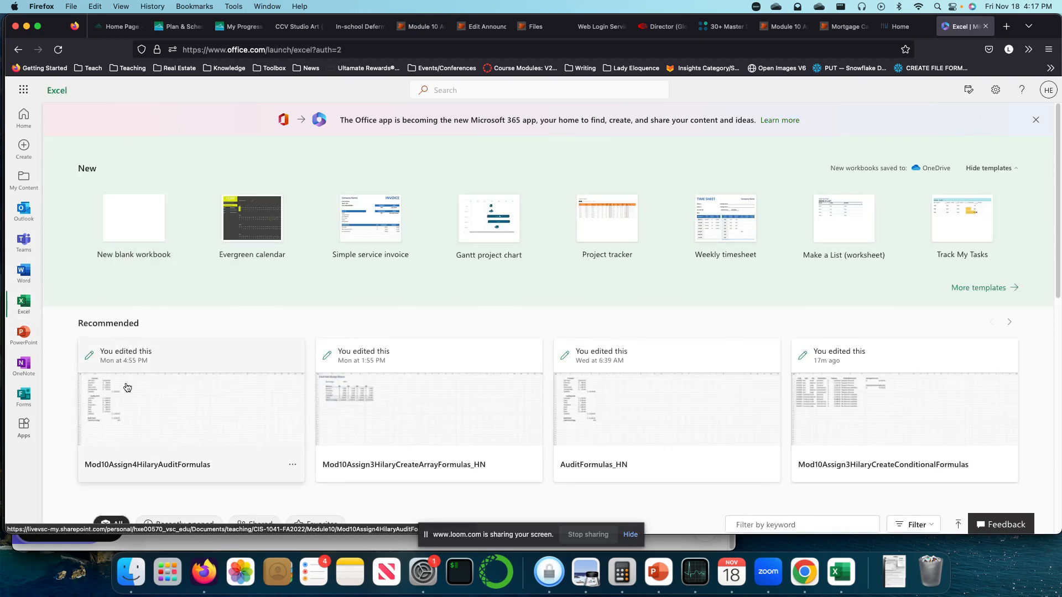
# Step: Open the first recommended audit formulas workbook in Excel for the web and display its file commands
pyautogui.scroll(-2, 332, 382)
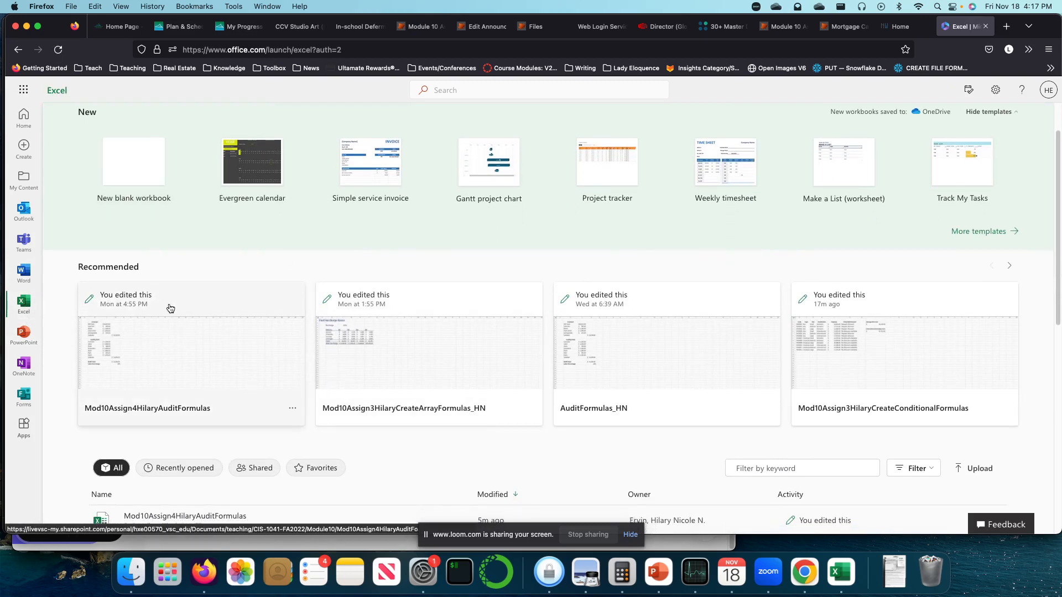
pyautogui.click(155, 308)
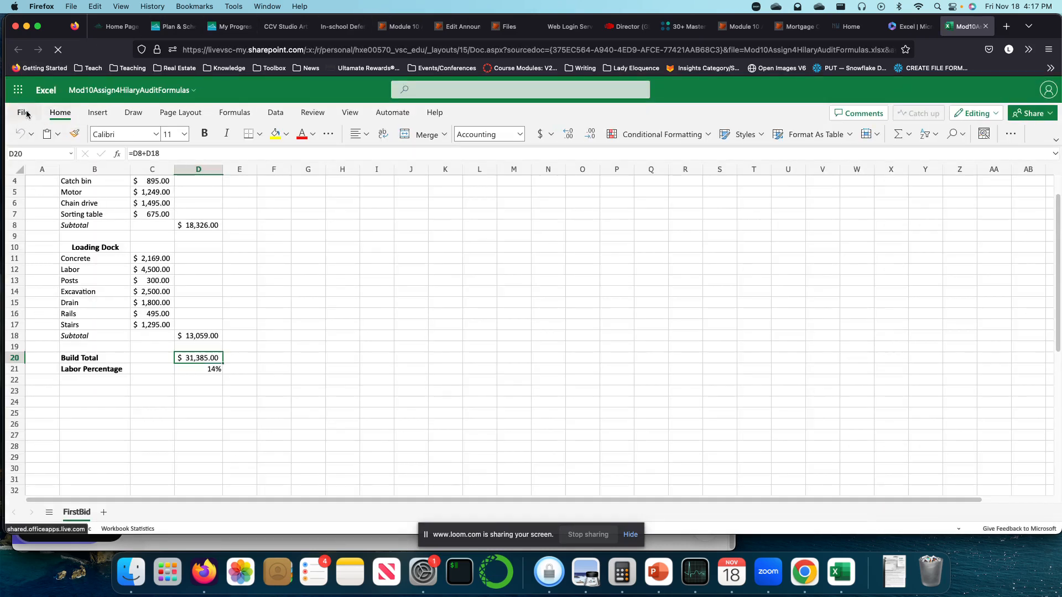
pyautogui.click(25, 113)
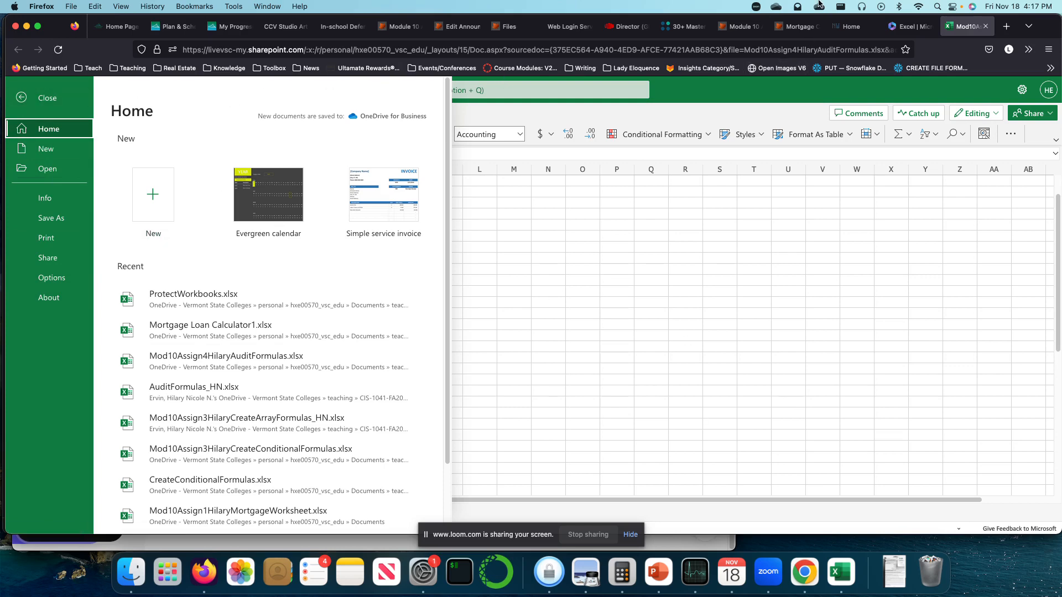
# Step: Bring up the Module 10 Assignment #6 page and resize the ProtectWorkbooks window so it sits below the first instructions
pyautogui.click(841, 572)
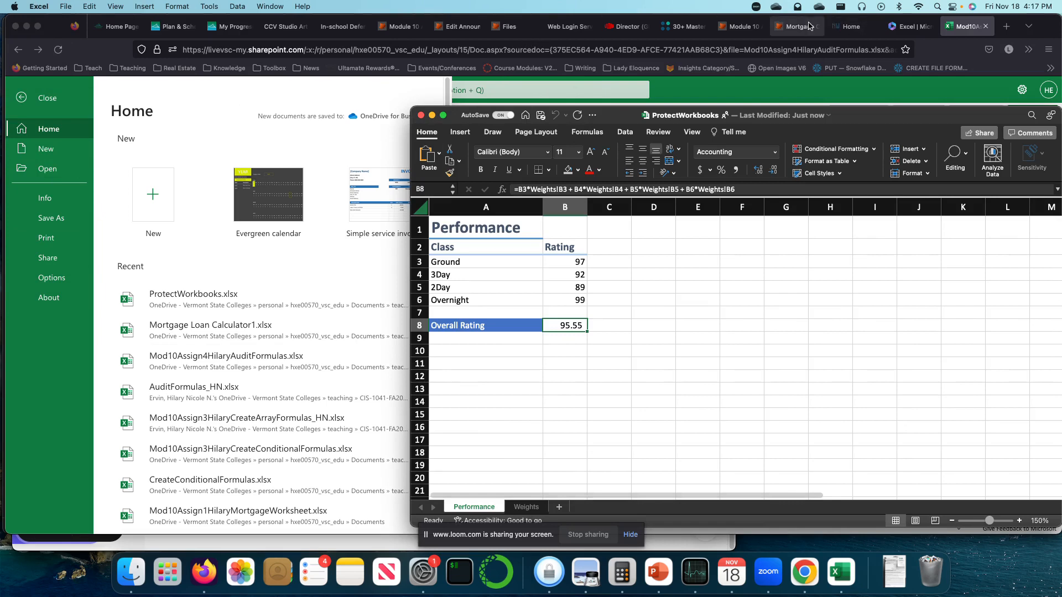
pyautogui.click(739, 26)
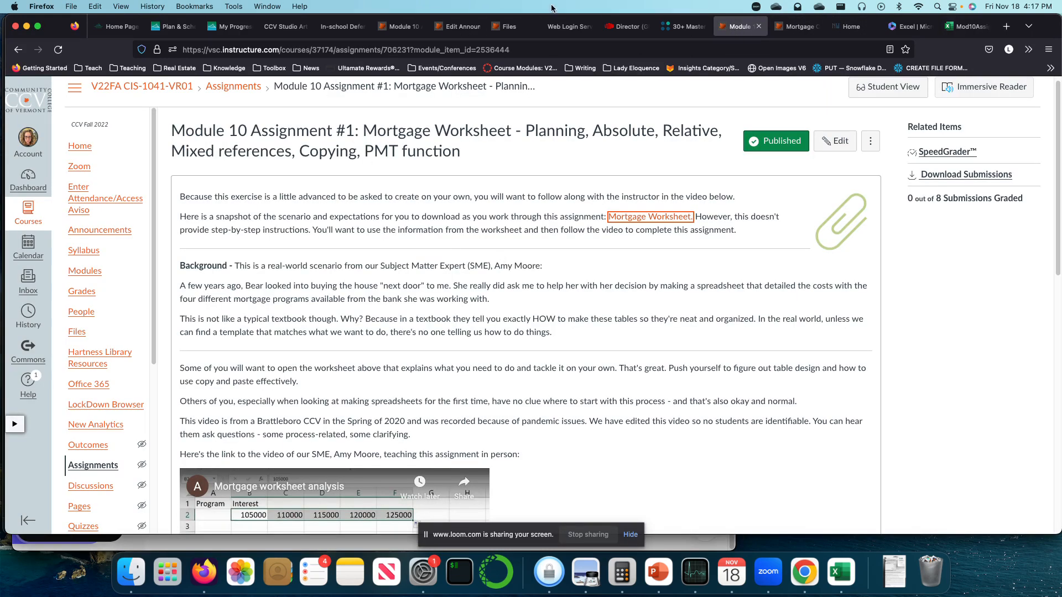
pyautogui.click(398, 26)
pyautogui.scroll(-1, 494, 257)
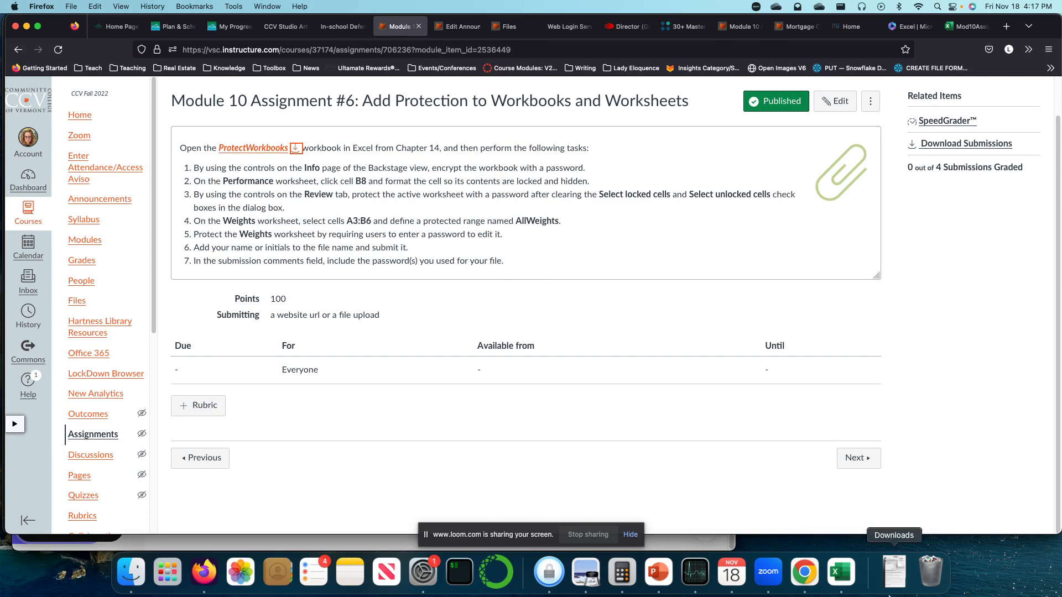
pyautogui.click(841, 571)
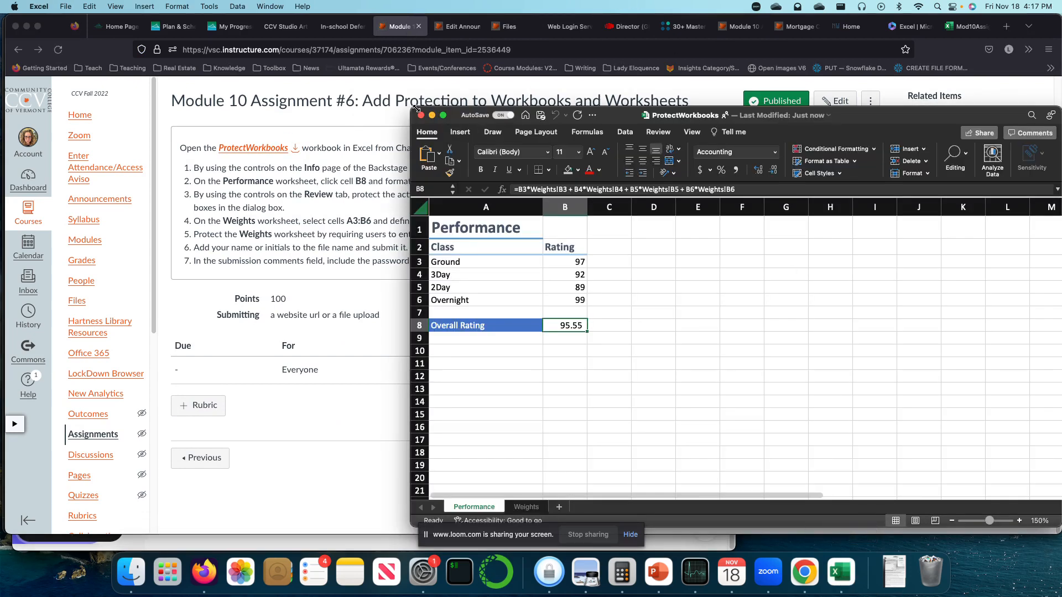
pyautogui.moveTo(410, 108); pyautogui.dragTo(120, 231)
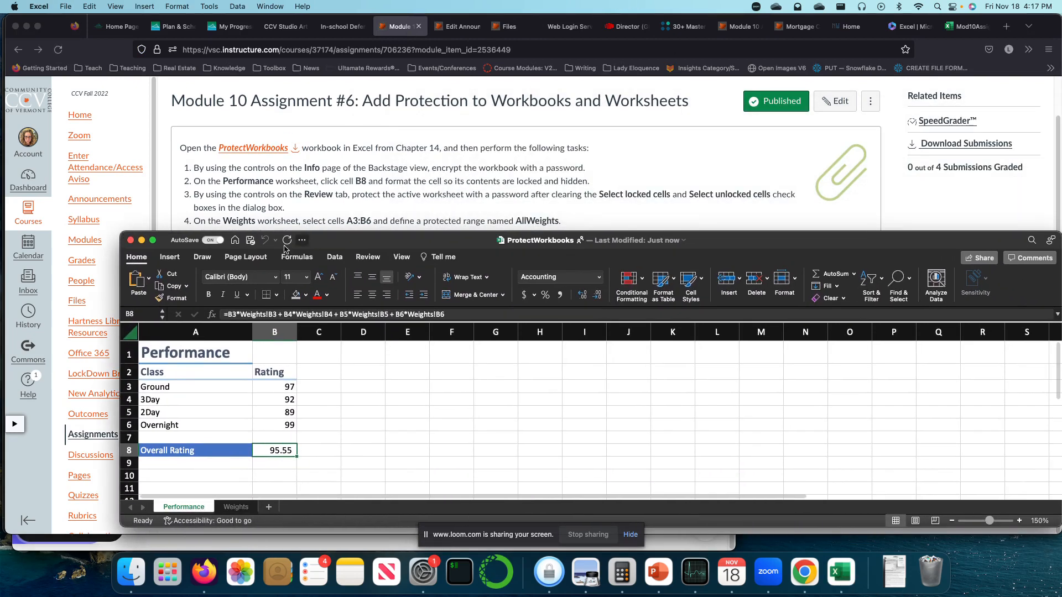
# Step: Check the file properties of ProtectWorkbooks for a way to encrypt it with a password
pyautogui.click(136, 258)
pyautogui.click(136, 258)
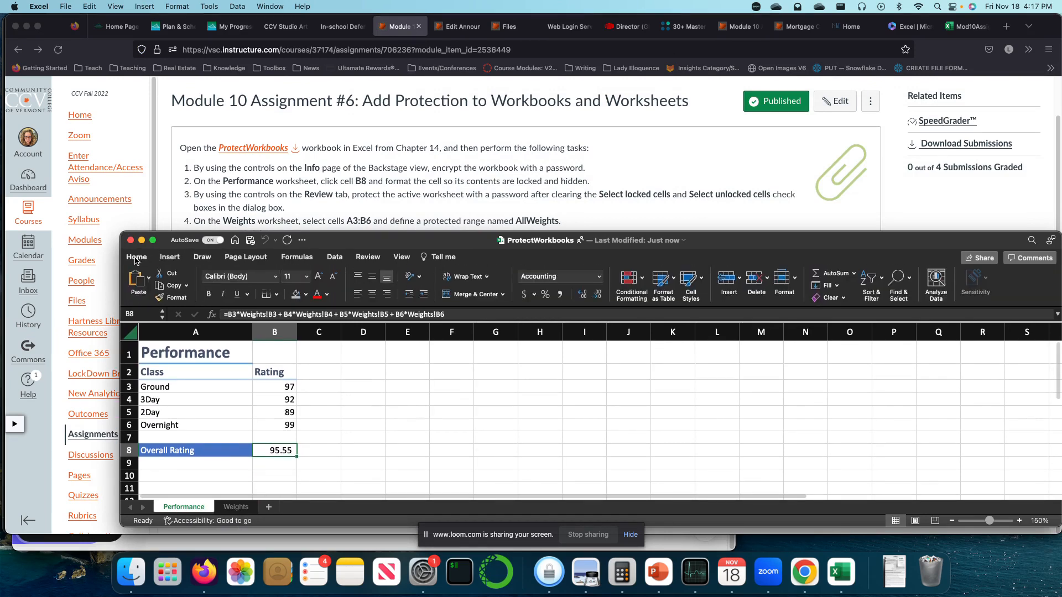
pyautogui.click(136, 257)
pyautogui.click(136, 257)
pyautogui.click(66, 7)
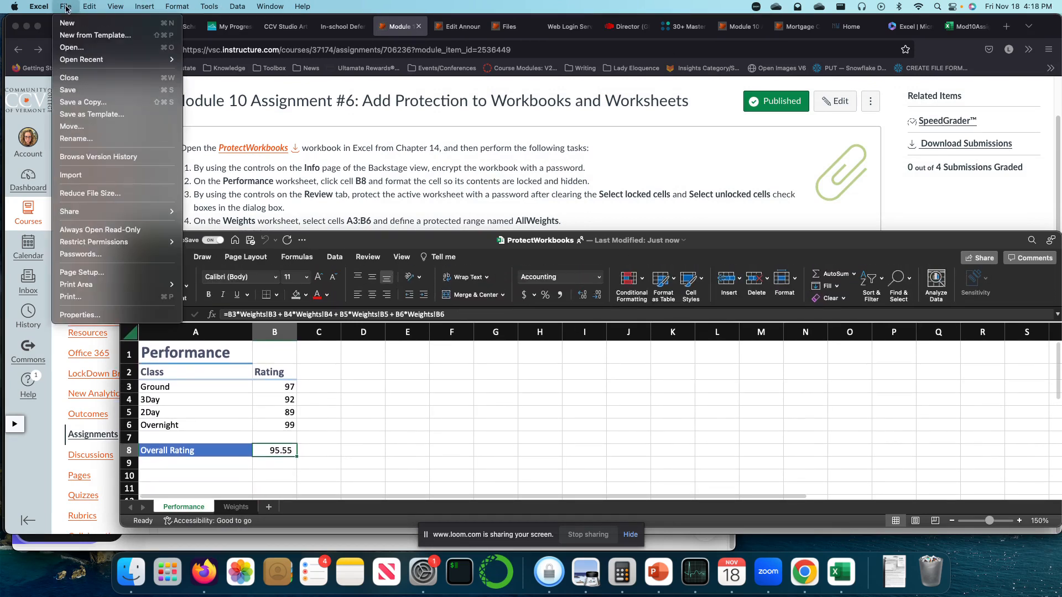
pyautogui.click(132, 315)
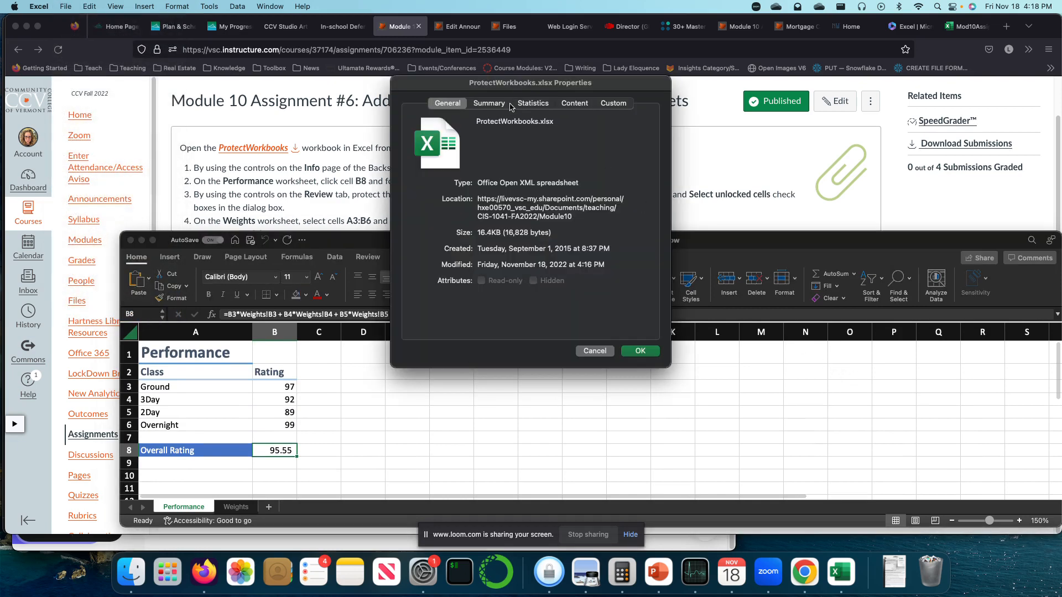
pyautogui.click(592, 354)
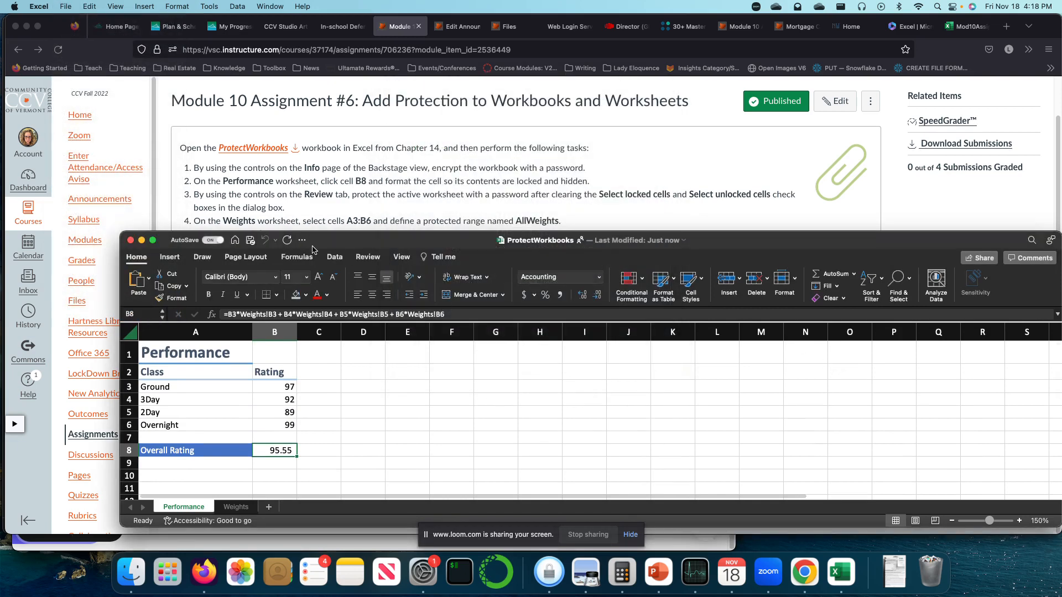
# Step: Check the Privacy and Security preferences of Excel for a workbook encryption setting
pyautogui.click(301, 242)
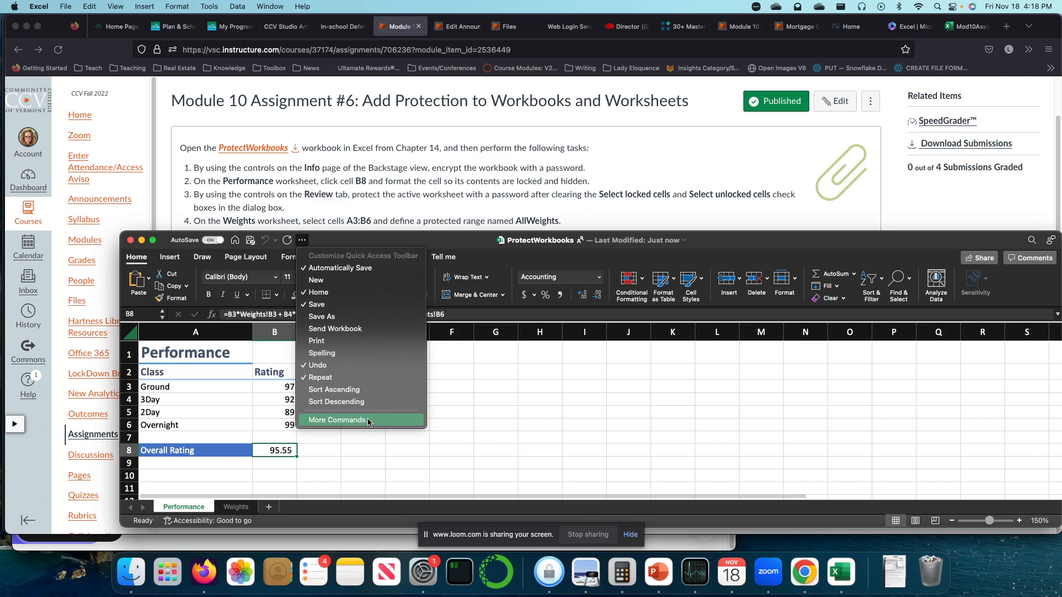
pyautogui.click(349, 419)
pyautogui.click(635, 393)
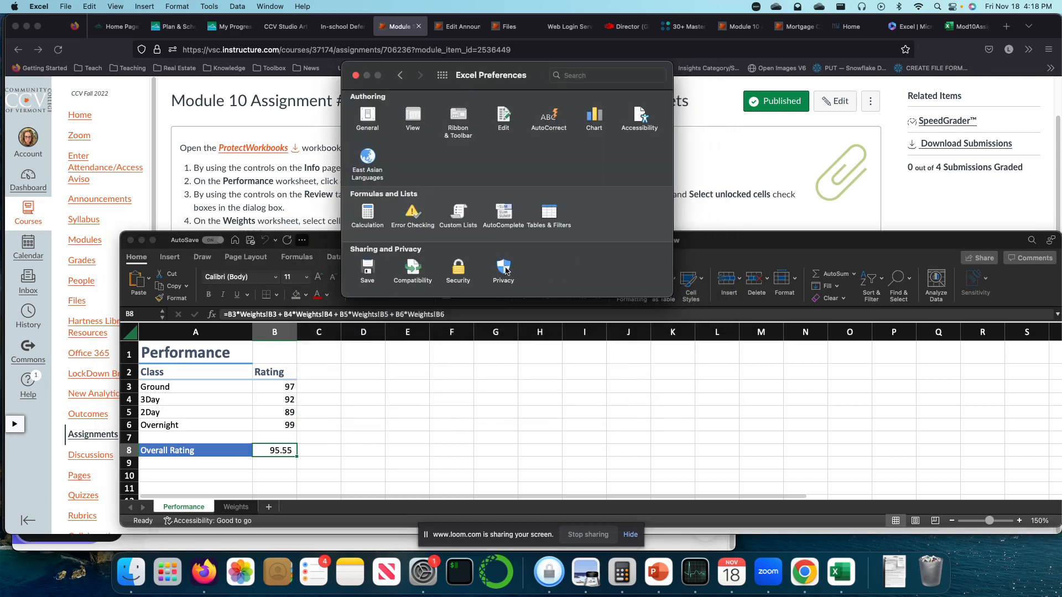
pyautogui.click(505, 270)
pyautogui.click(400, 75)
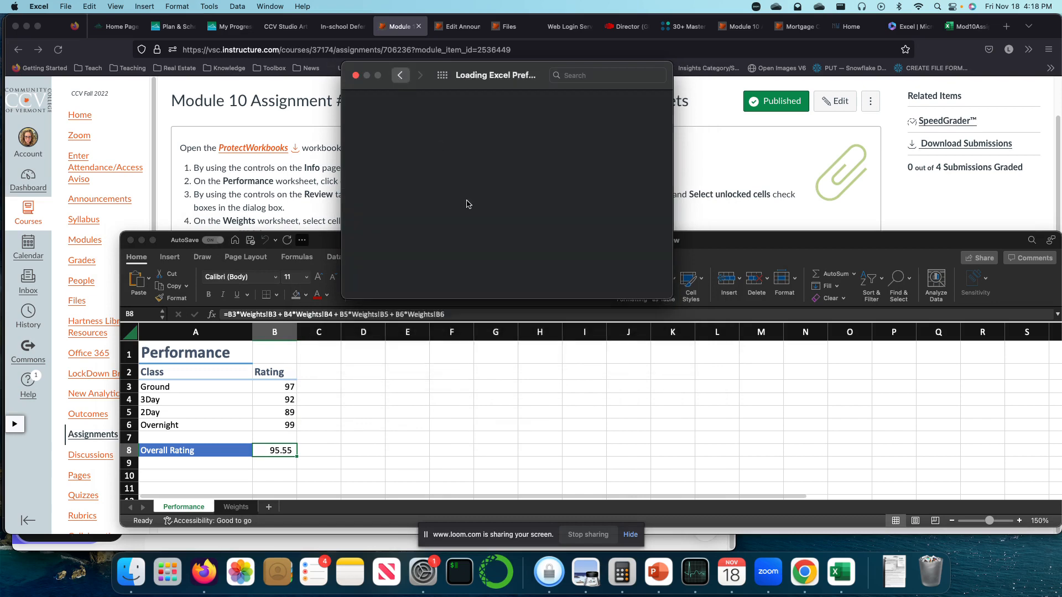
pyautogui.click(464, 271)
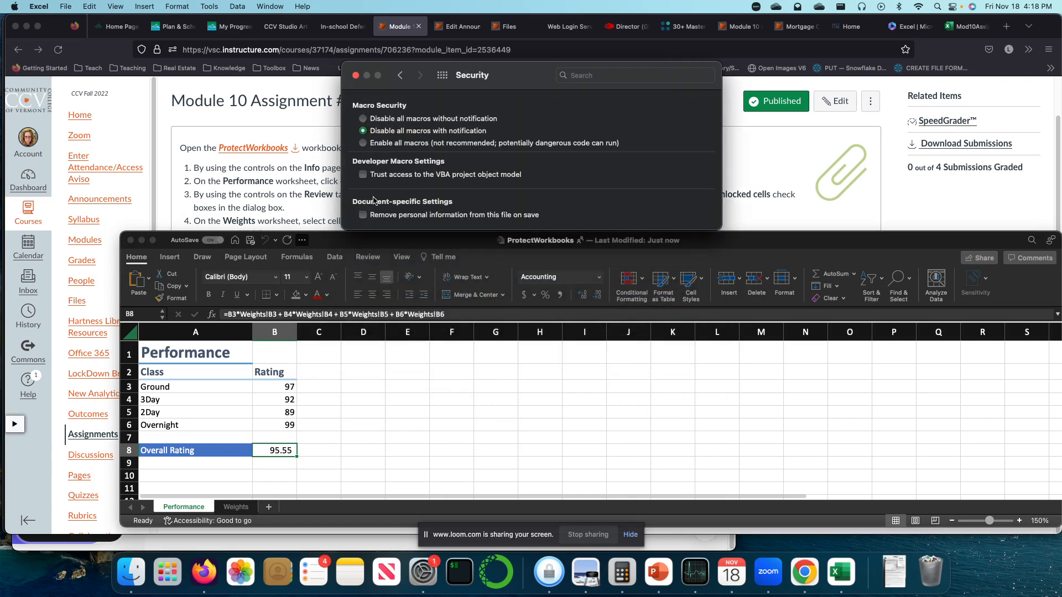
pyautogui.click(355, 75)
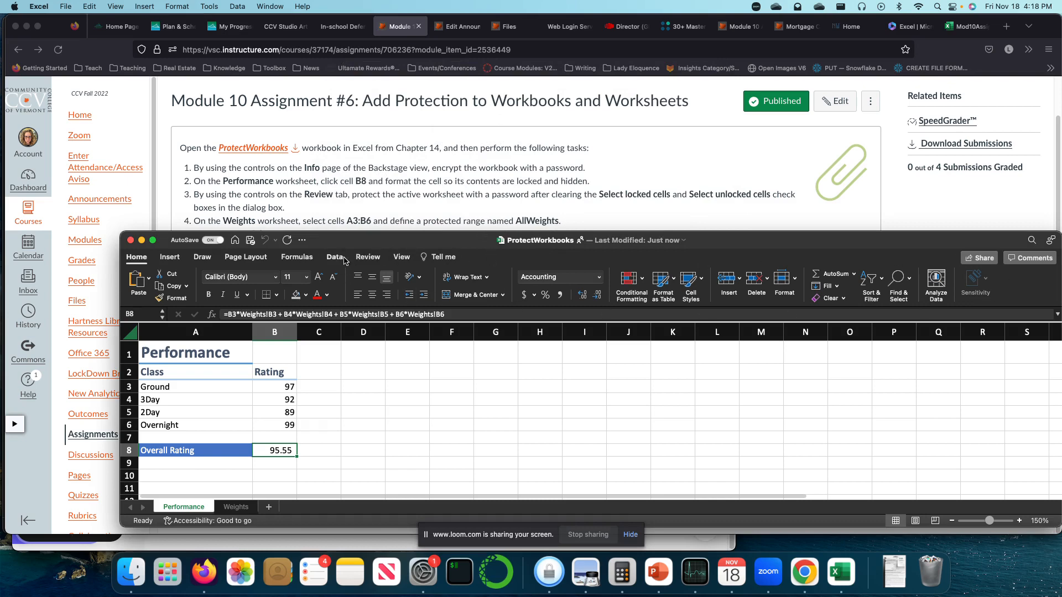
# Step: Look for workbook password and protection commands in ProtectWorkbooks and in the audit formulas workbook in Excel for the web, and return to ProtectWorkbooks
pyautogui.click(399, 258)
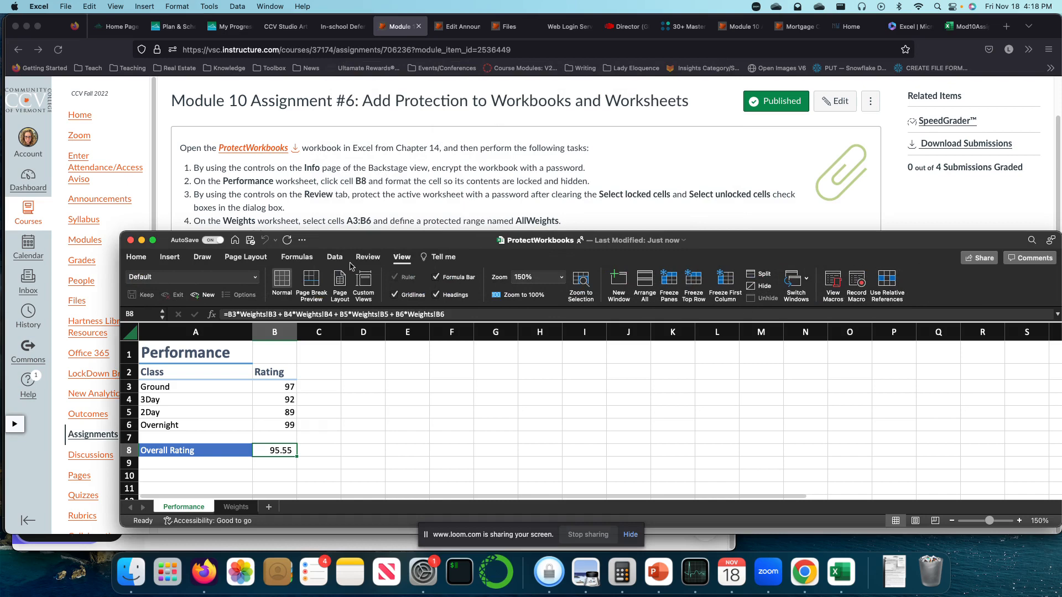
pyautogui.click(368, 257)
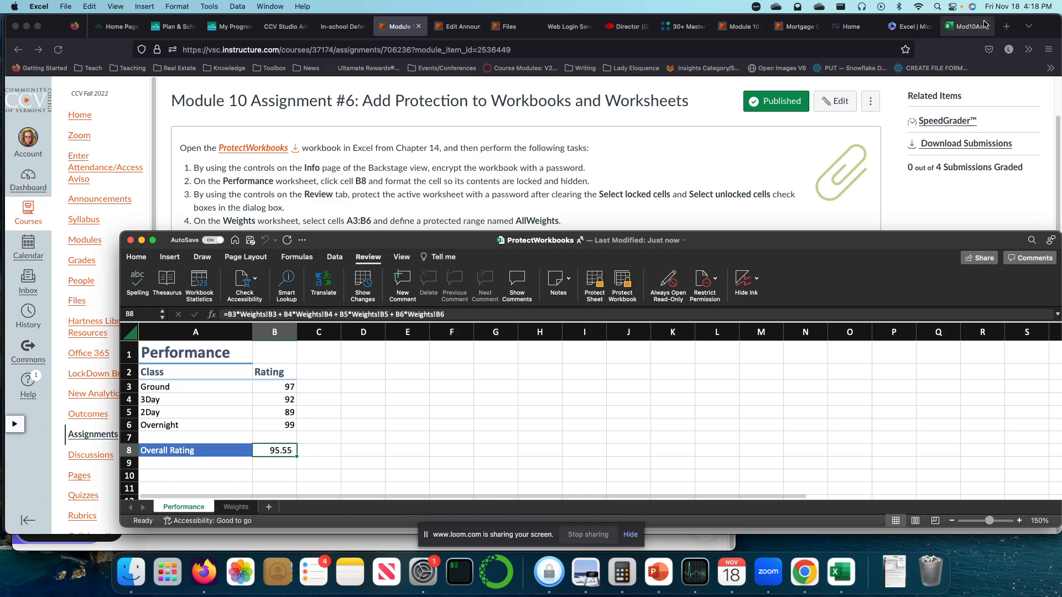
pyautogui.click(967, 26)
pyautogui.press('Escape')
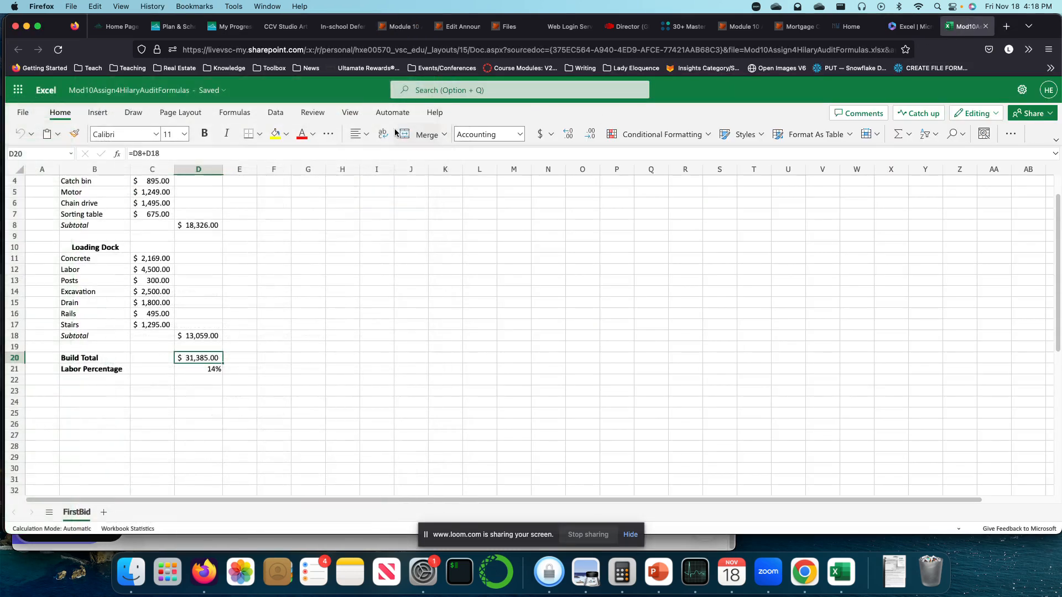
pyautogui.click(350, 112)
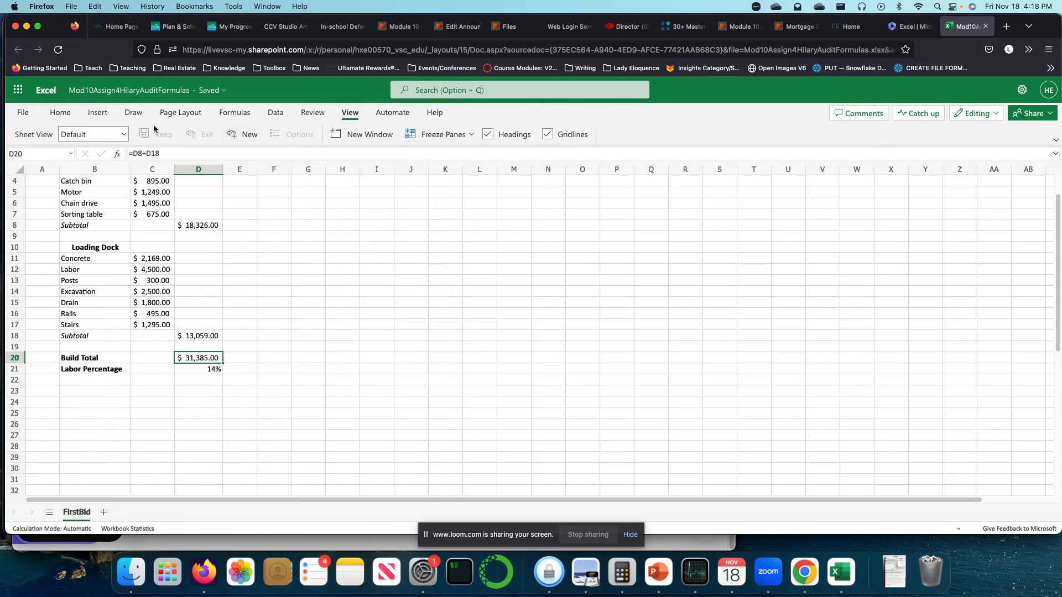
pyautogui.click(841, 571)
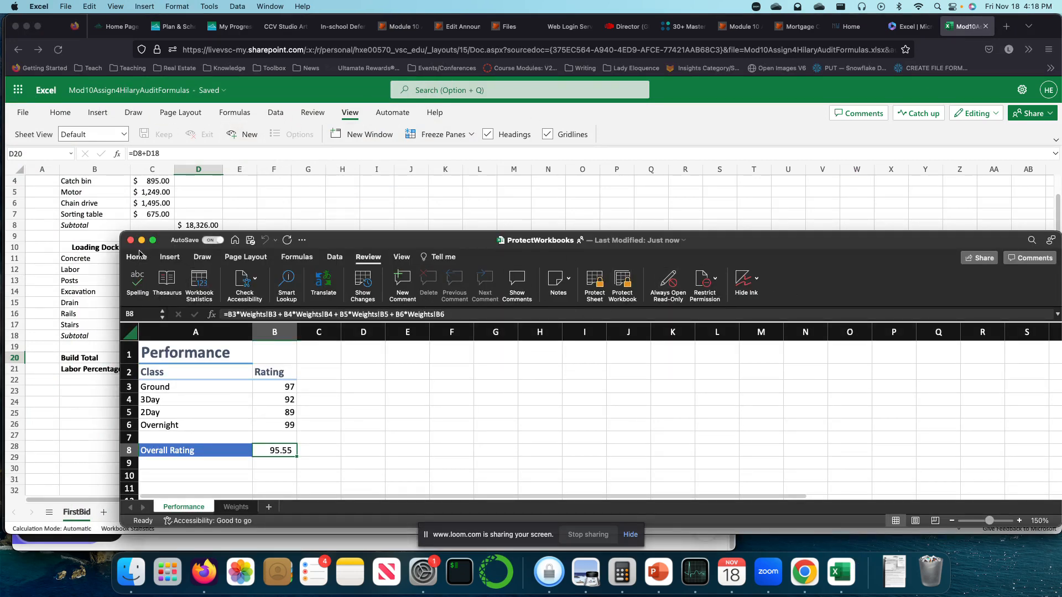
# Step: Protect the structure of the ProtectWorkbooks workbook, entering and verifying a password
pyautogui.click(622, 279)
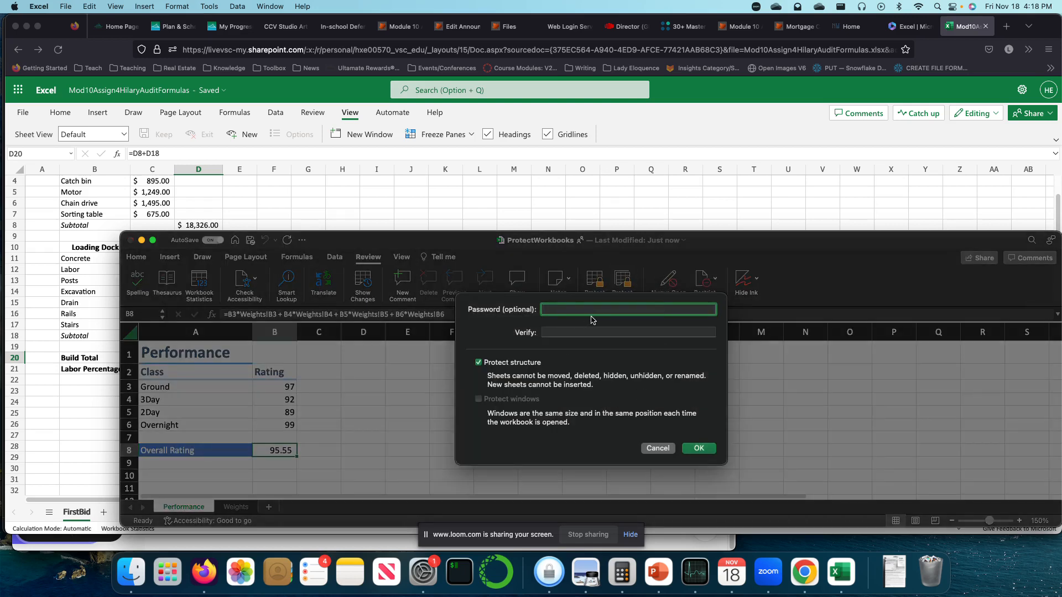
pyautogui.write('••••••••')
pyautogui.press('Tab')
pyautogui.write('••')
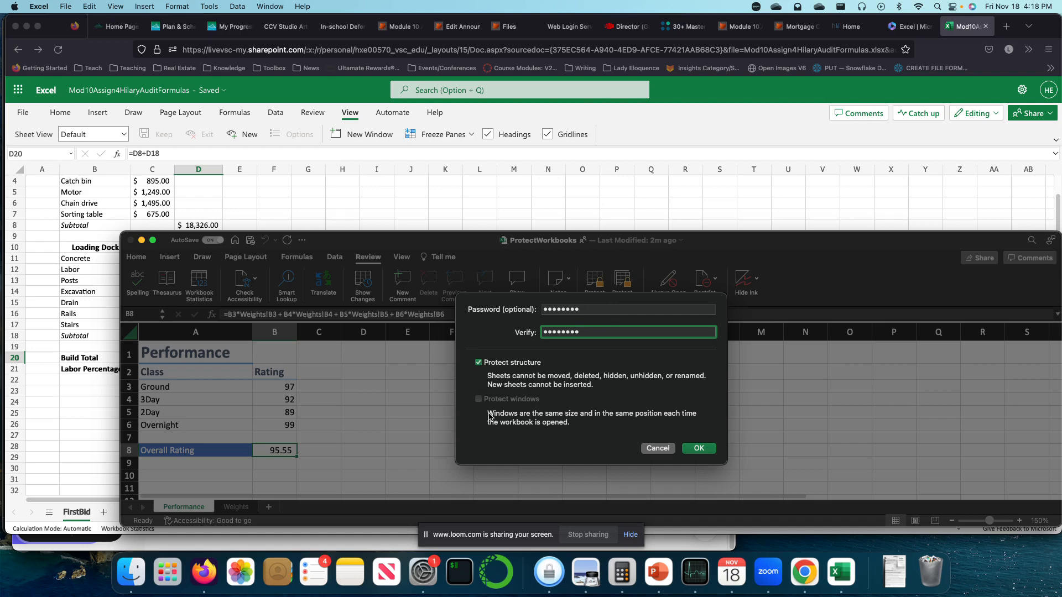
pyautogui.click(698, 447)
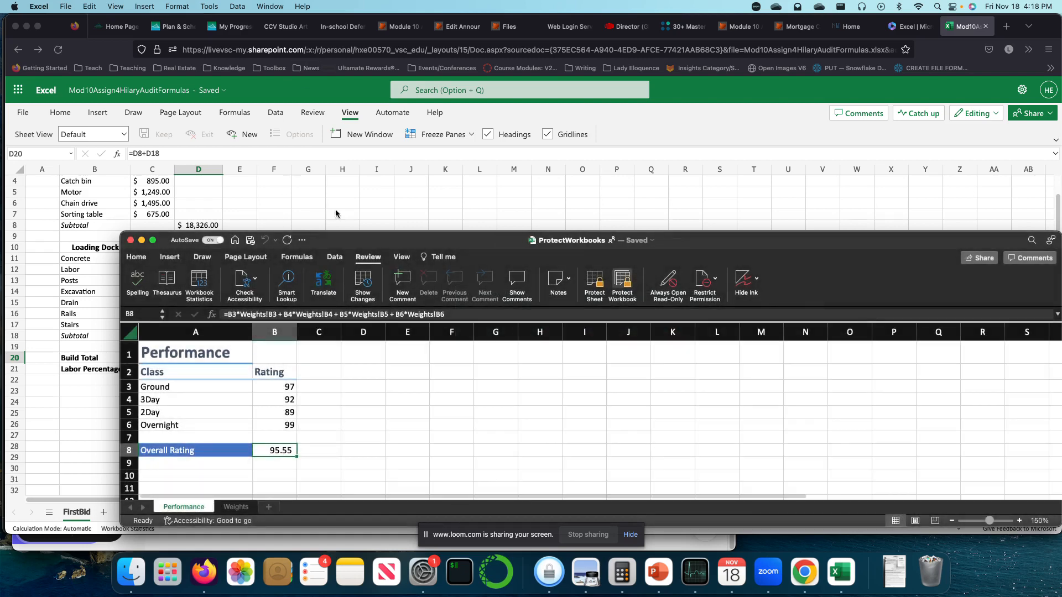
# Step: Read the assignment instructions and check the commands available for cell B8 on the Performance sheet for locking and hiding it
pyautogui.click(390, 26)
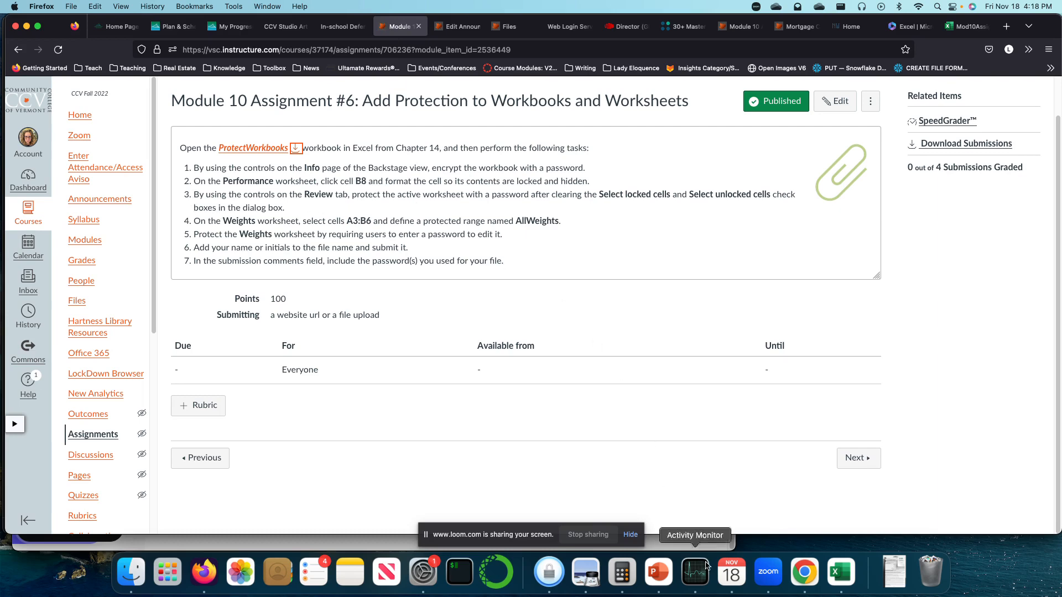
pyautogui.click(841, 572)
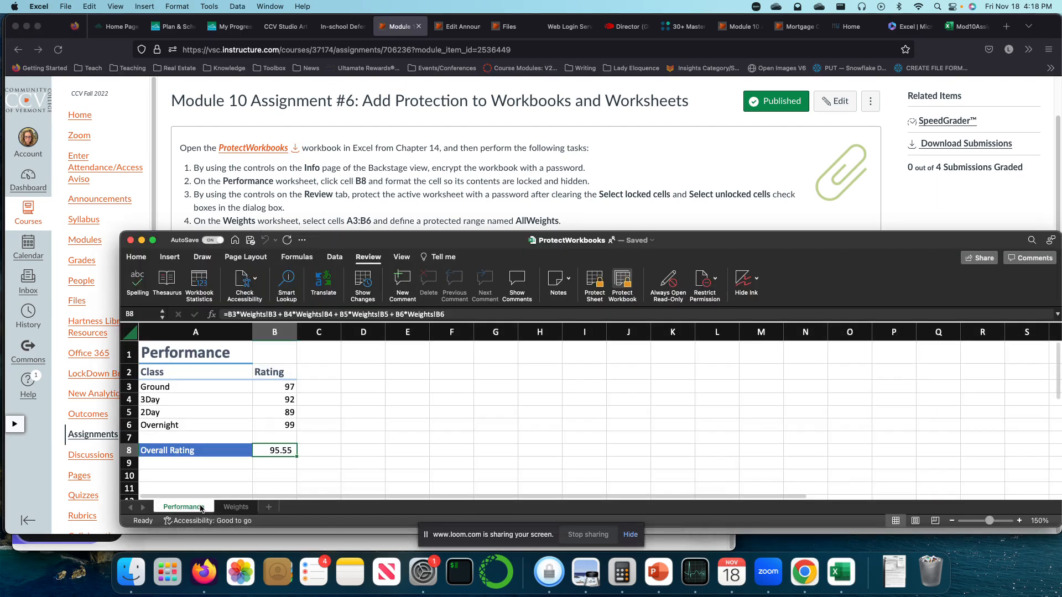
pyautogui.rightClick(272, 450)
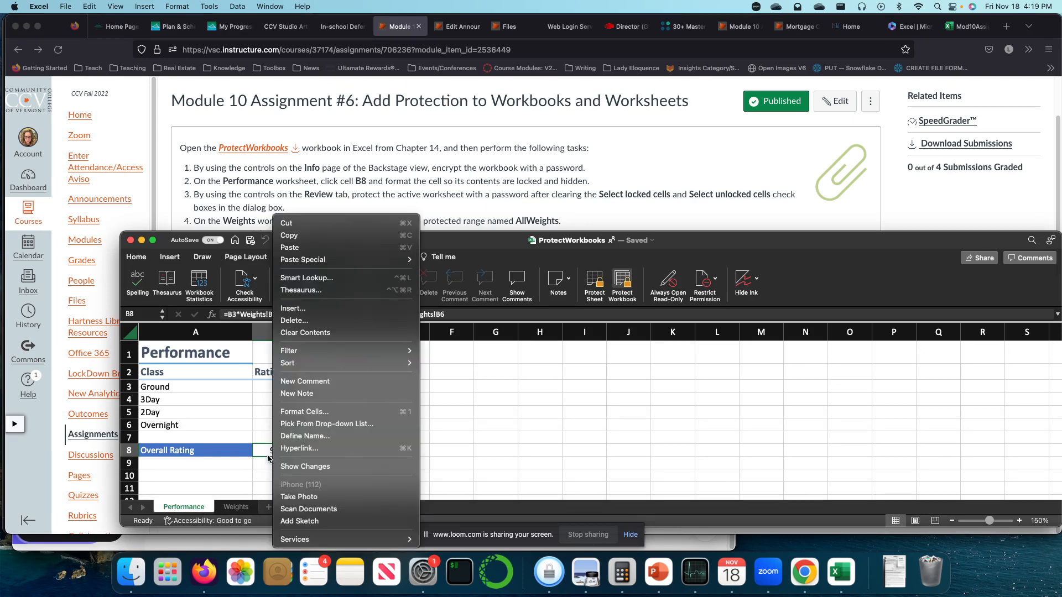
pyautogui.click(266, 450)
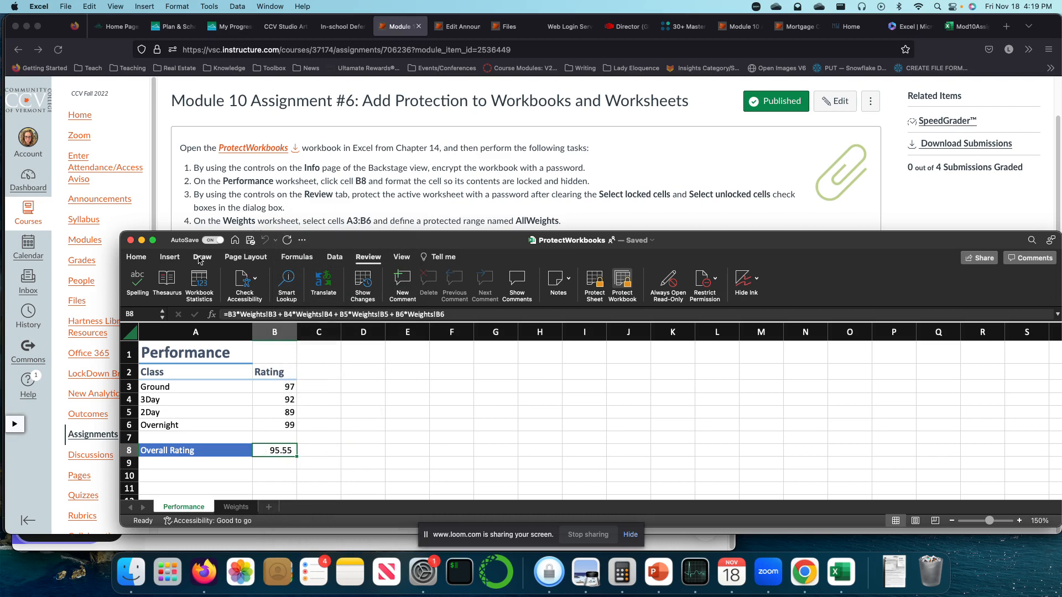
pyautogui.click(136, 257)
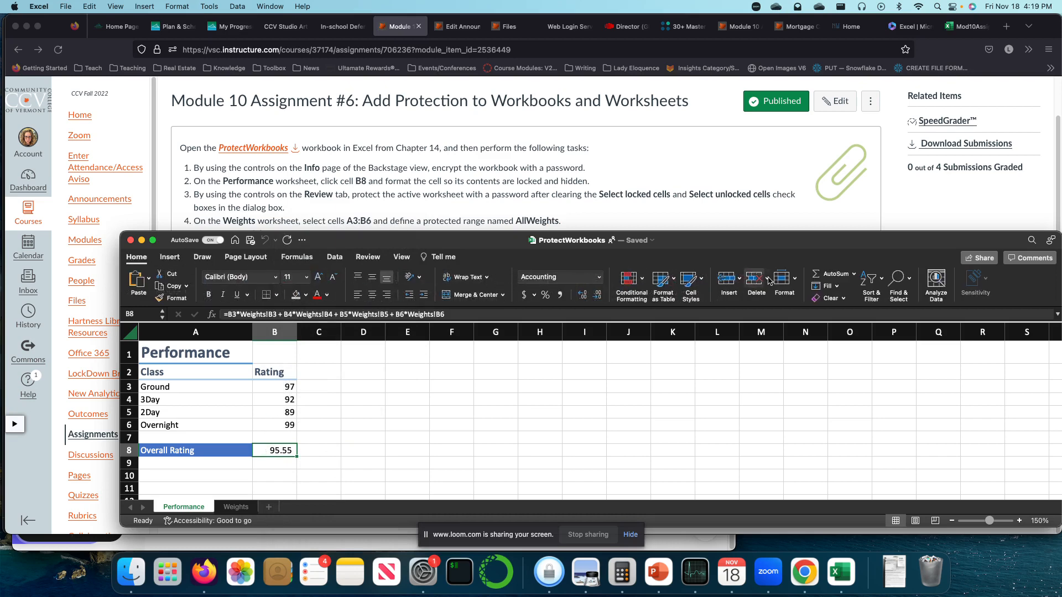
# Step: Protect the Performance sheet with a verified password, allowing users to select locked cells, select unlocked cells and format cells
pyautogui.click(368, 256)
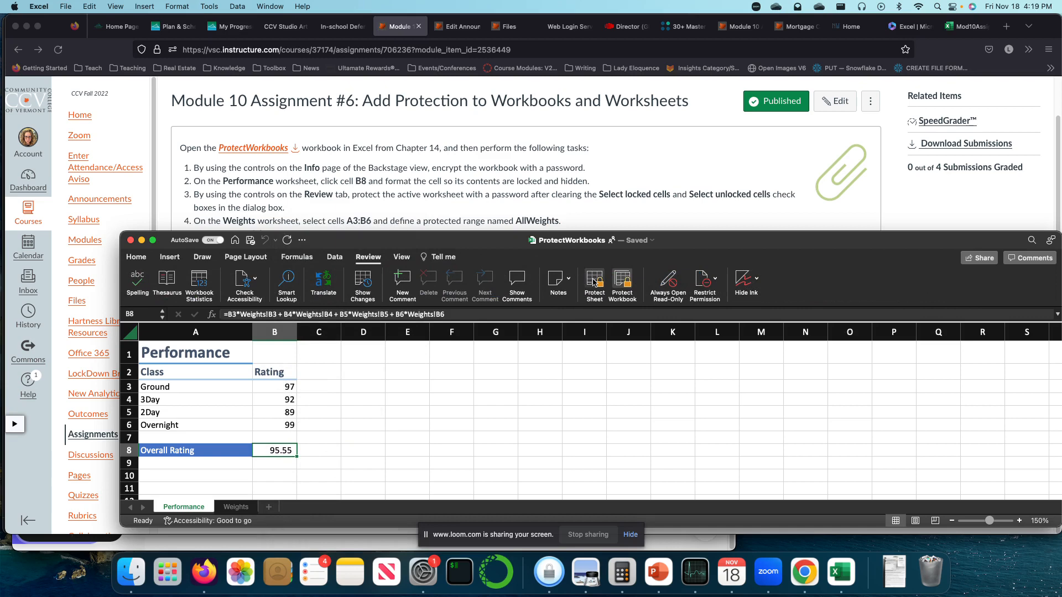
pyautogui.click(593, 283)
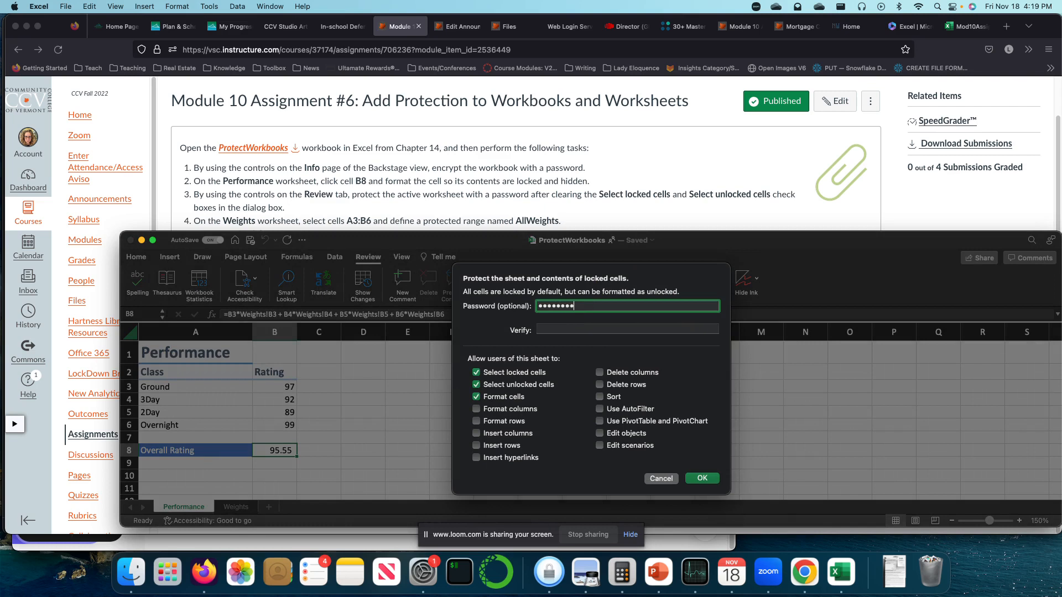
pyautogui.press('Tab')
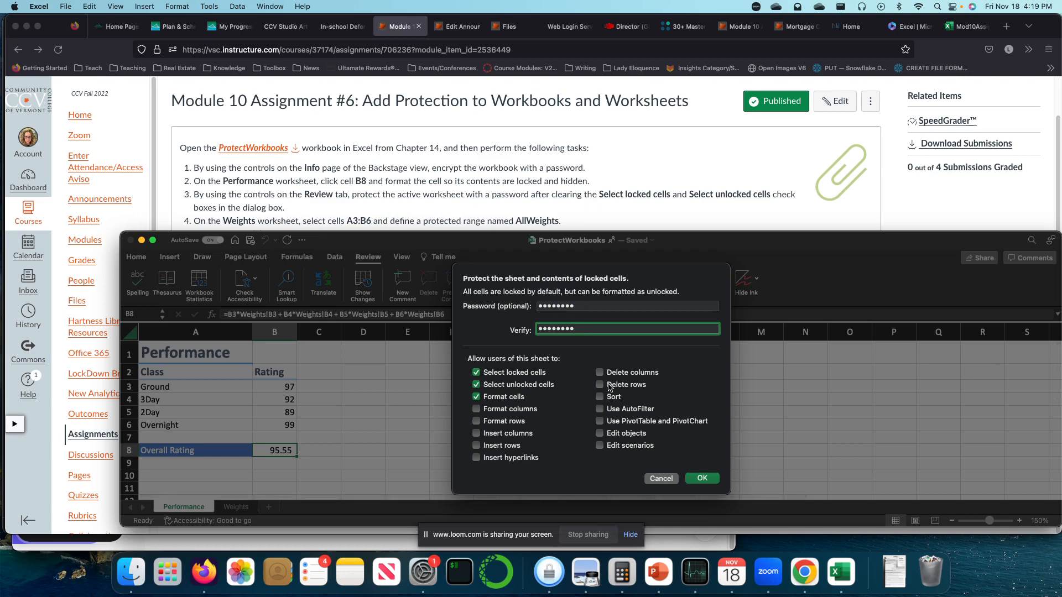
pyautogui.click(701, 478)
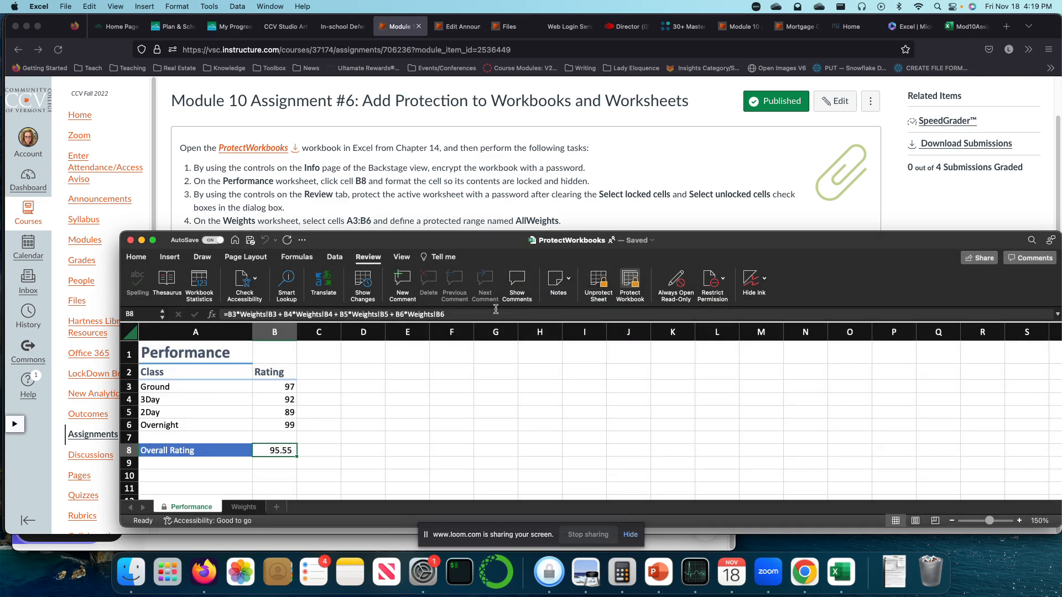
# Step: Check the permission restrictions and the number format categories of cell B8 for a way to lock and hide it
pyautogui.click(724, 280)
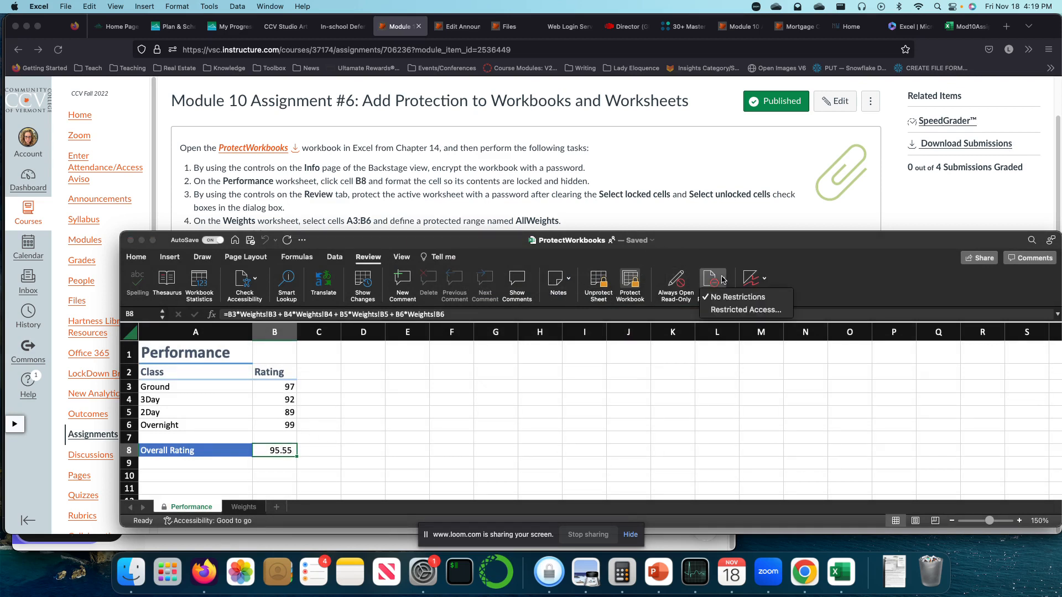
pyautogui.click(690, 285)
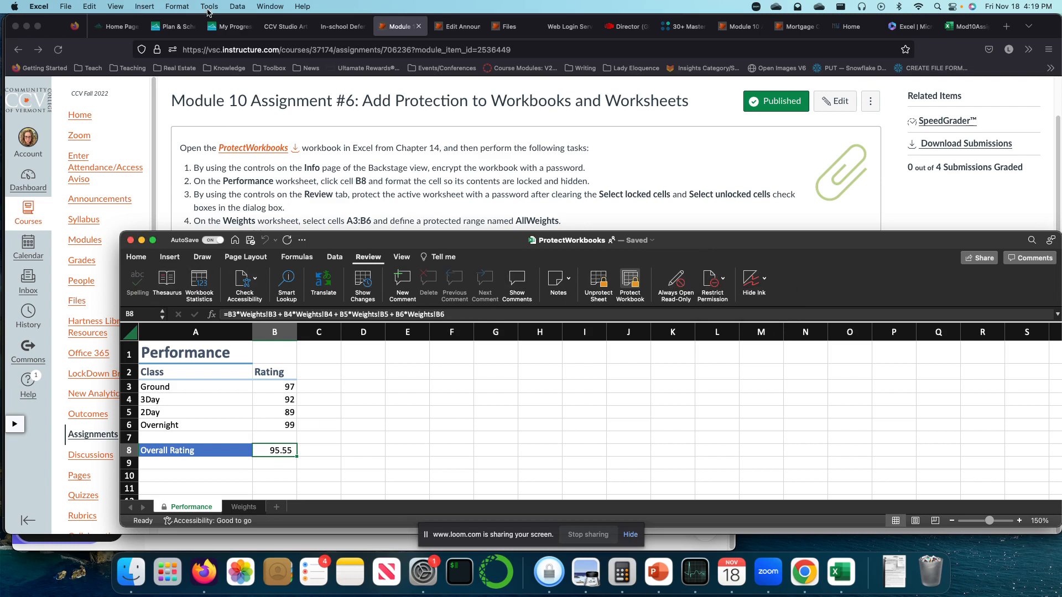
pyautogui.rightClick(278, 449)
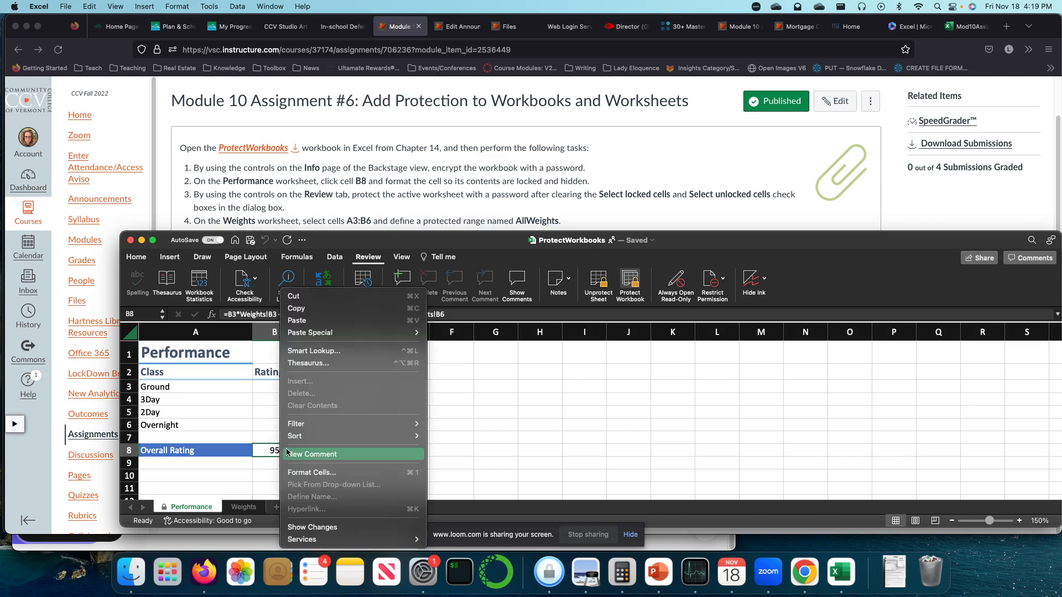
pyautogui.moveTo(311, 544)
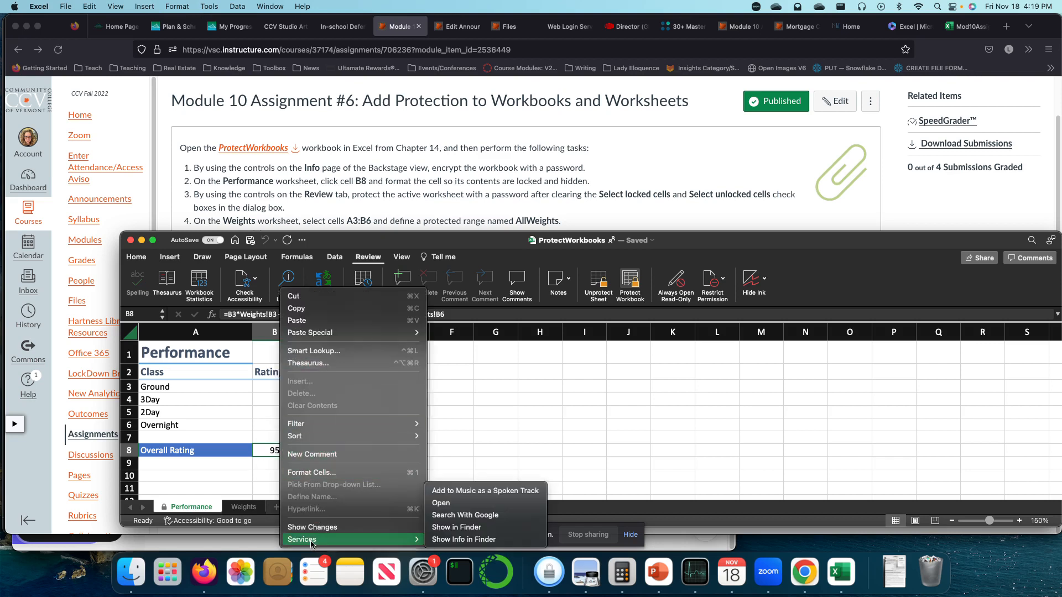
pyautogui.click(318, 472)
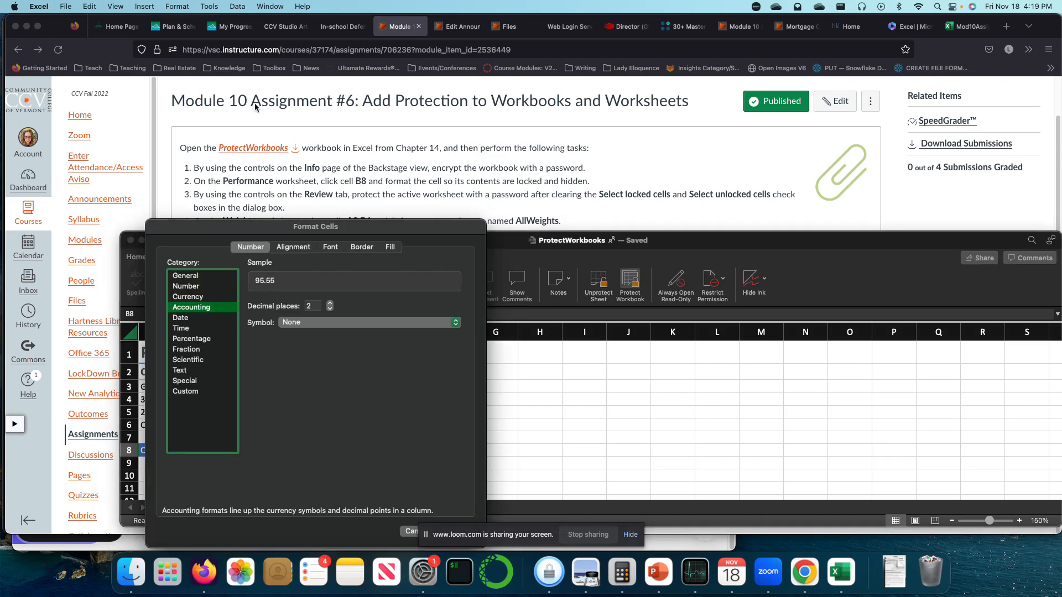
pyautogui.click(183, 392)
pyautogui.click(183, 381)
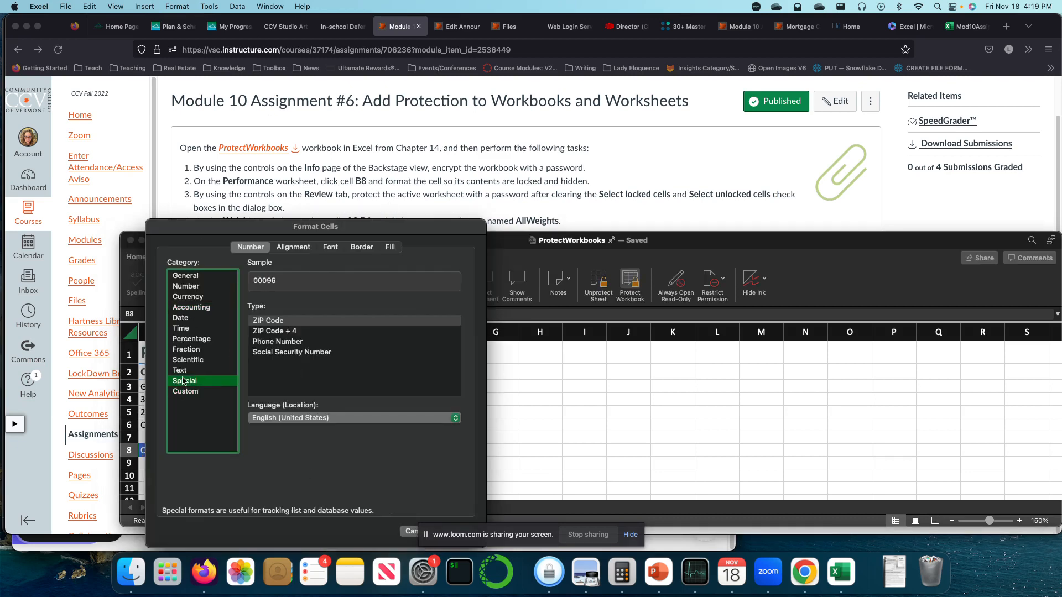
pyautogui.click(398, 532)
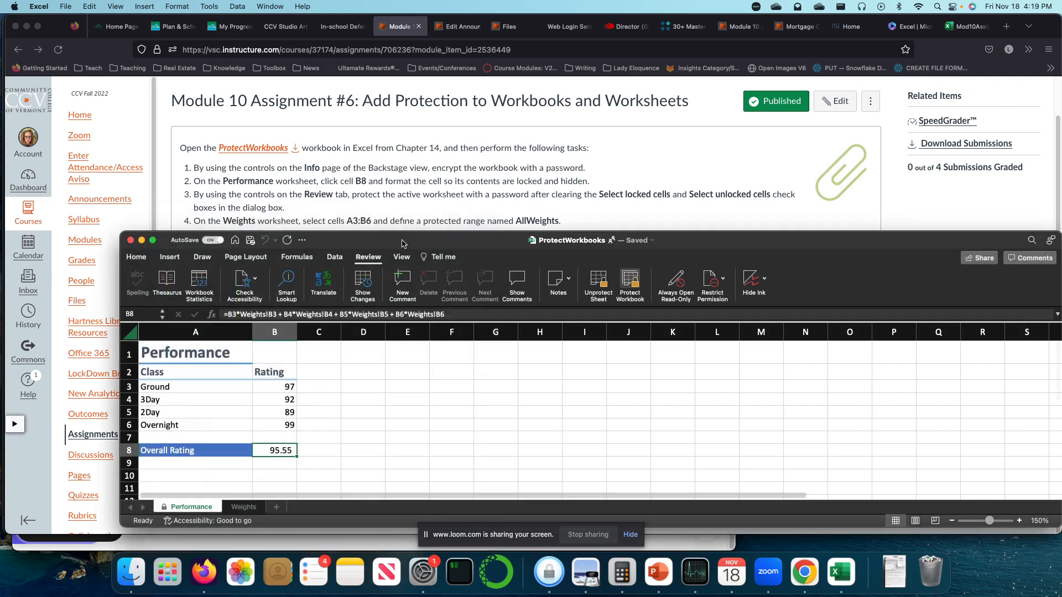
# Step: Try to apply Restricted Access permissions to the workbook
pyautogui.click(713, 281)
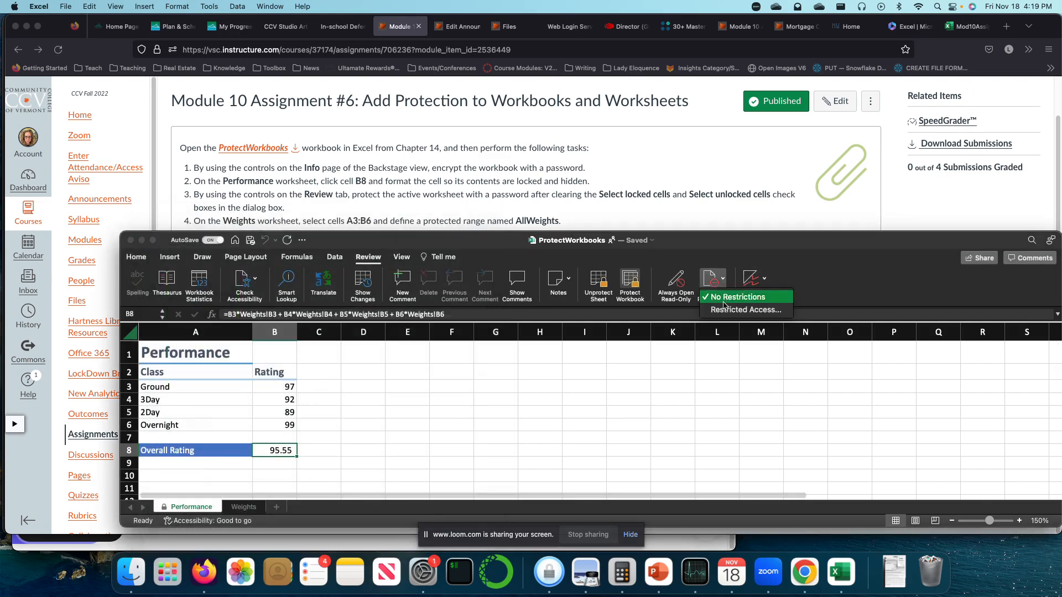
pyautogui.click(724, 310)
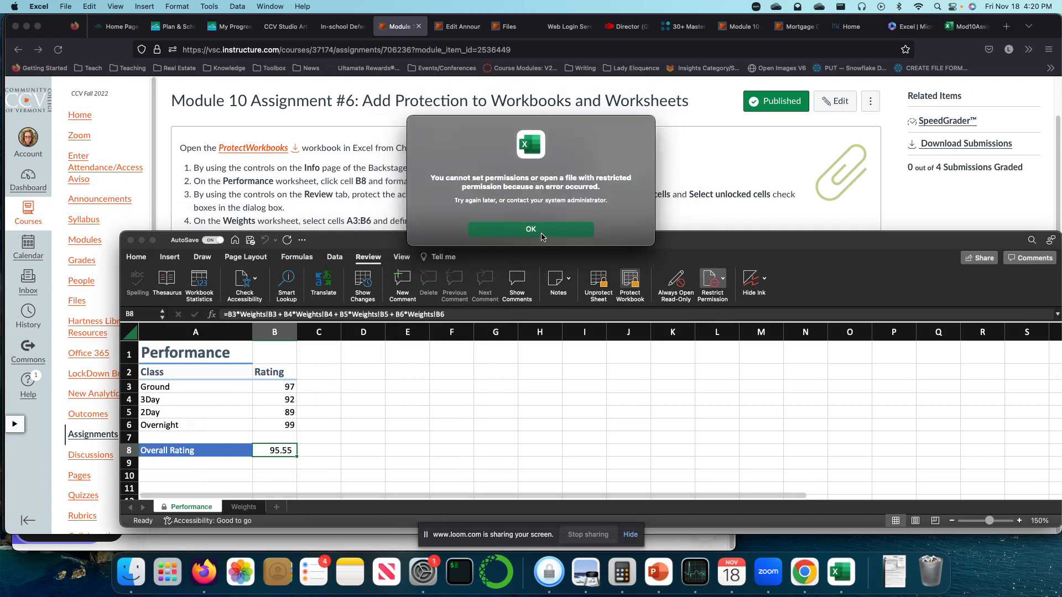
pyautogui.click(530, 229)
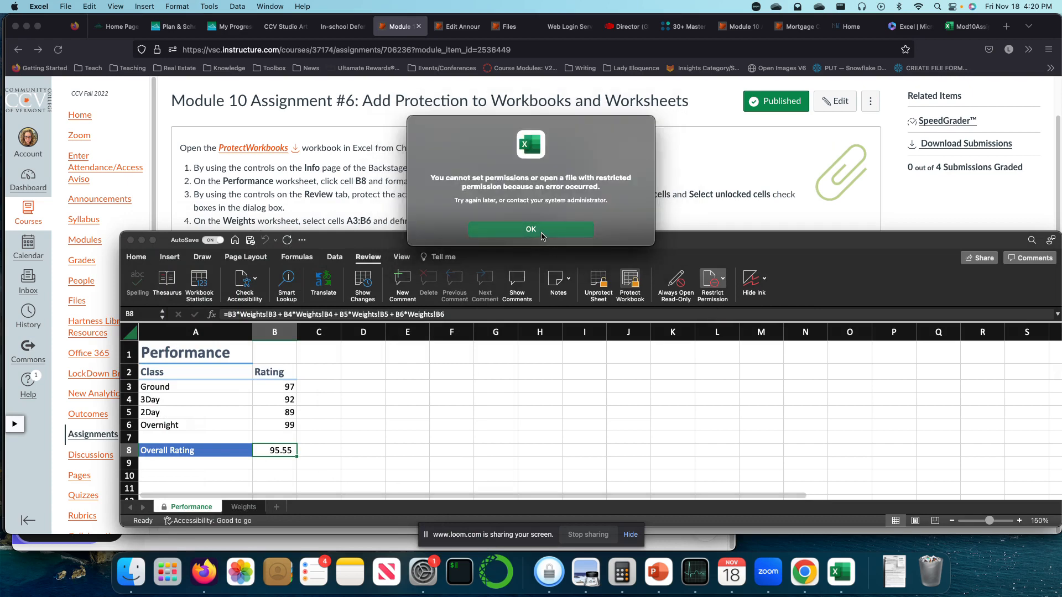
# Step: Apply Hide Ink to the Performance sheet and reselect cell B8 to check whether its contents are hidden
pyautogui.click(764, 278)
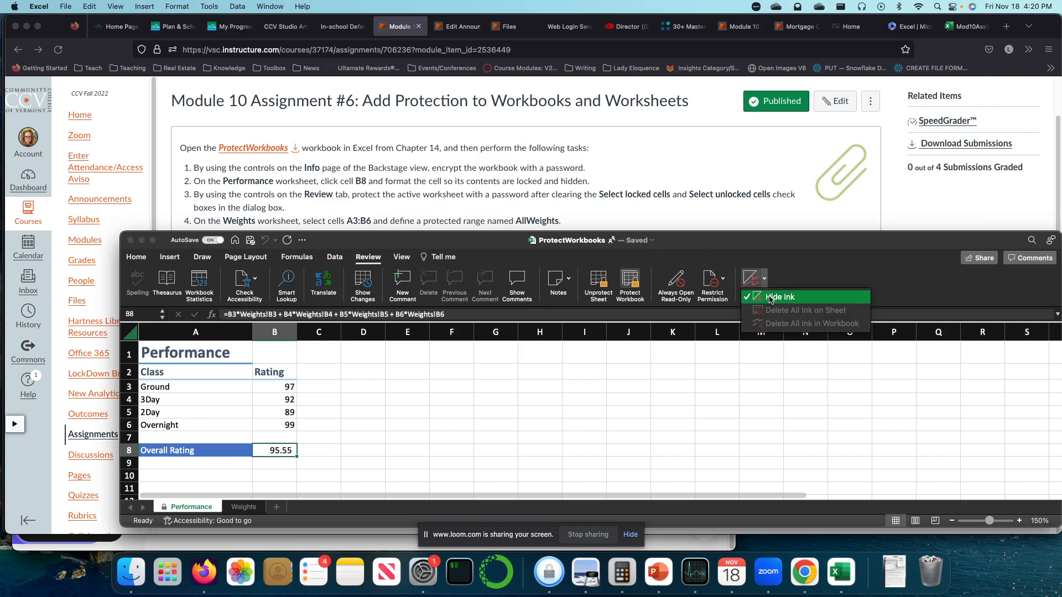
pyautogui.click(769, 298)
pyautogui.click(716, 425)
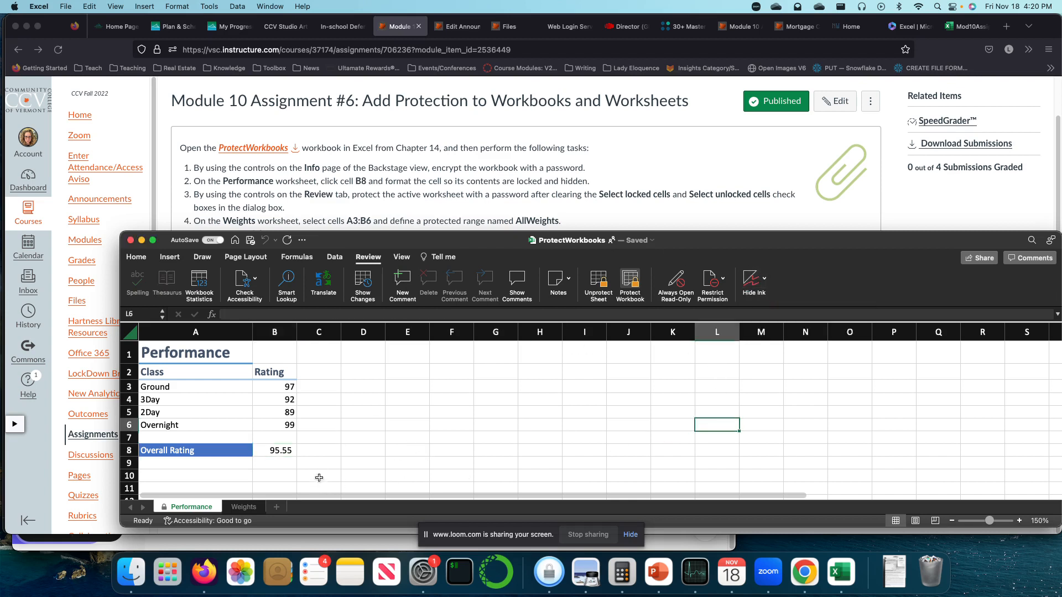
pyautogui.click(275, 450)
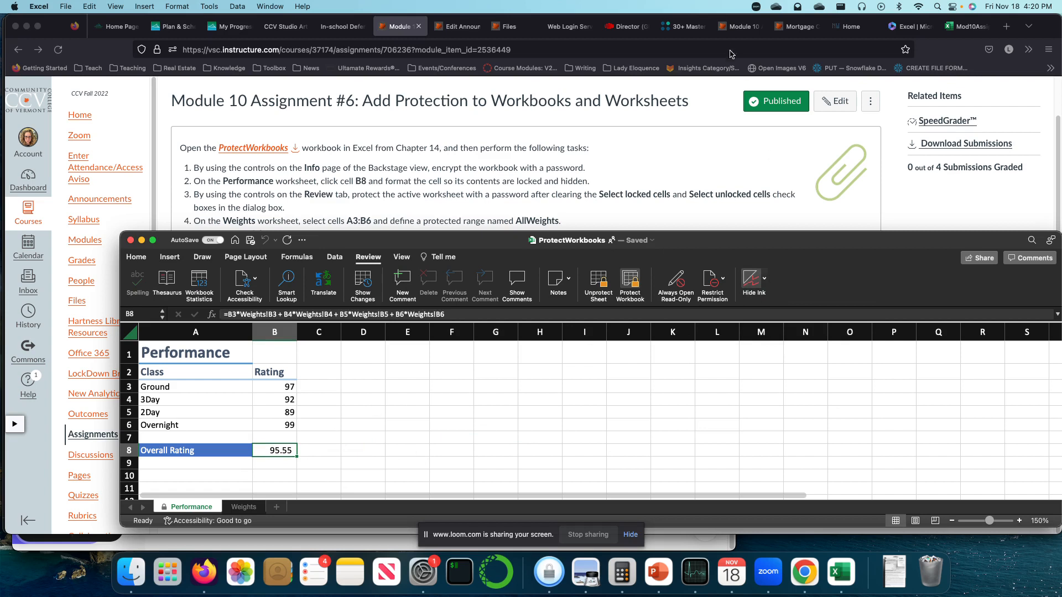
pyautogui.click(407, 477)
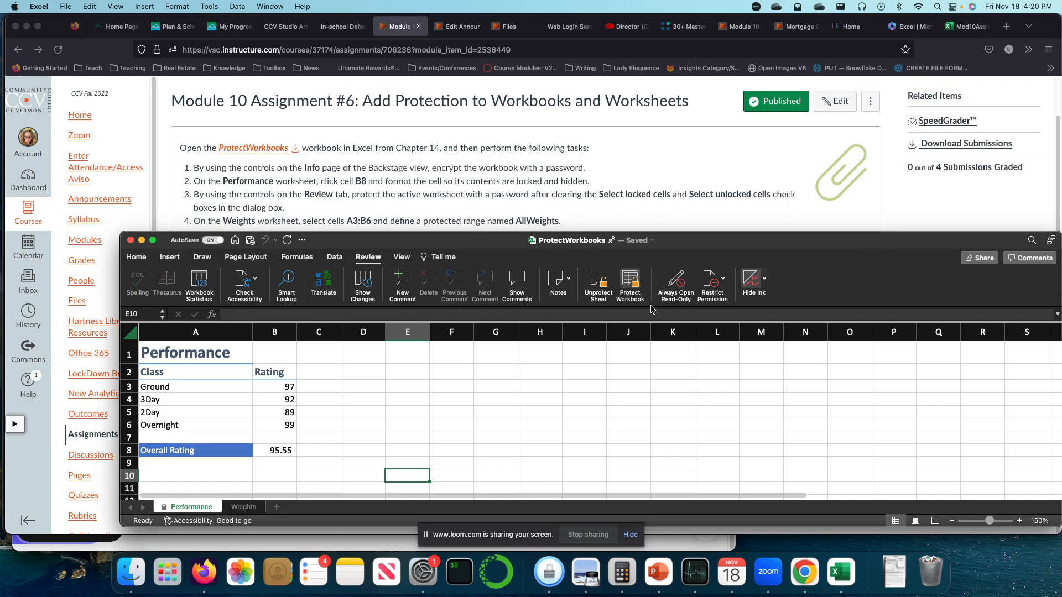
pyautogui.click(284, 450)
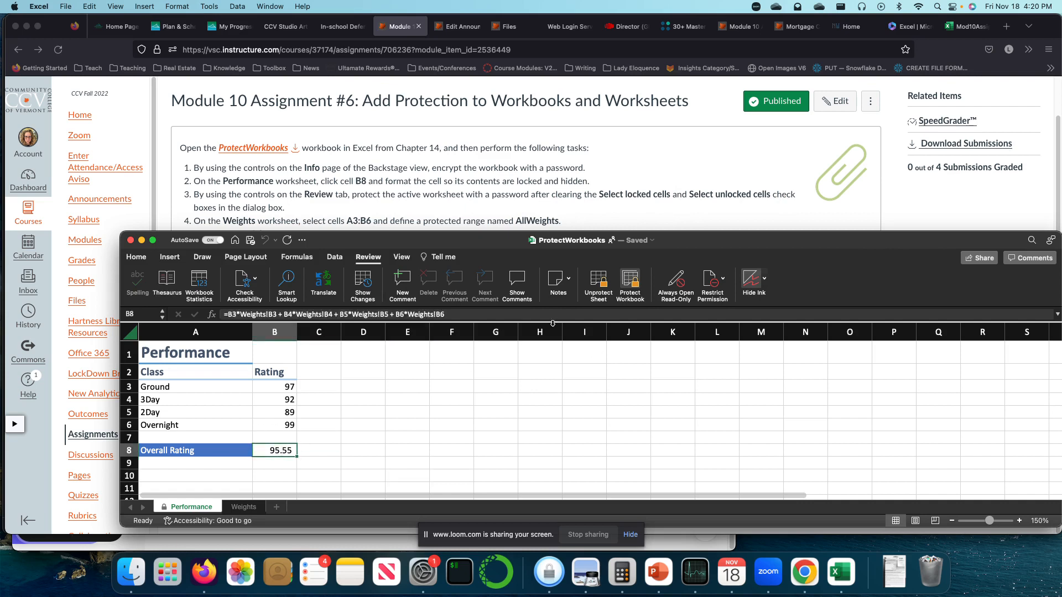
# Step: Unprotect the Performance sheet by entering the sheet password
pyautogui.click(599, 285)
pyautogui.click(598, 283)
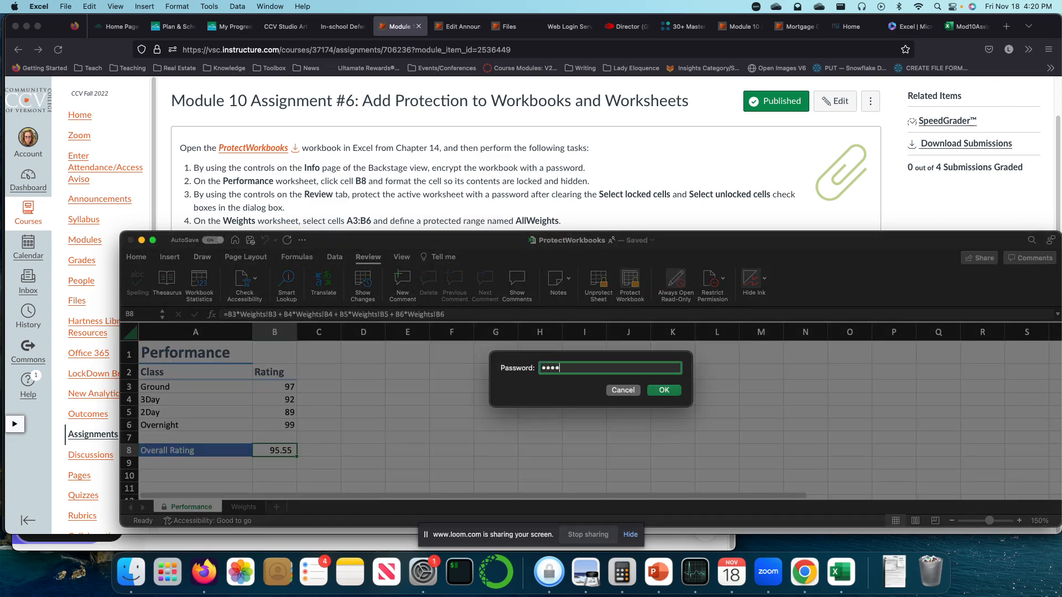
pyautogui.press('Return')
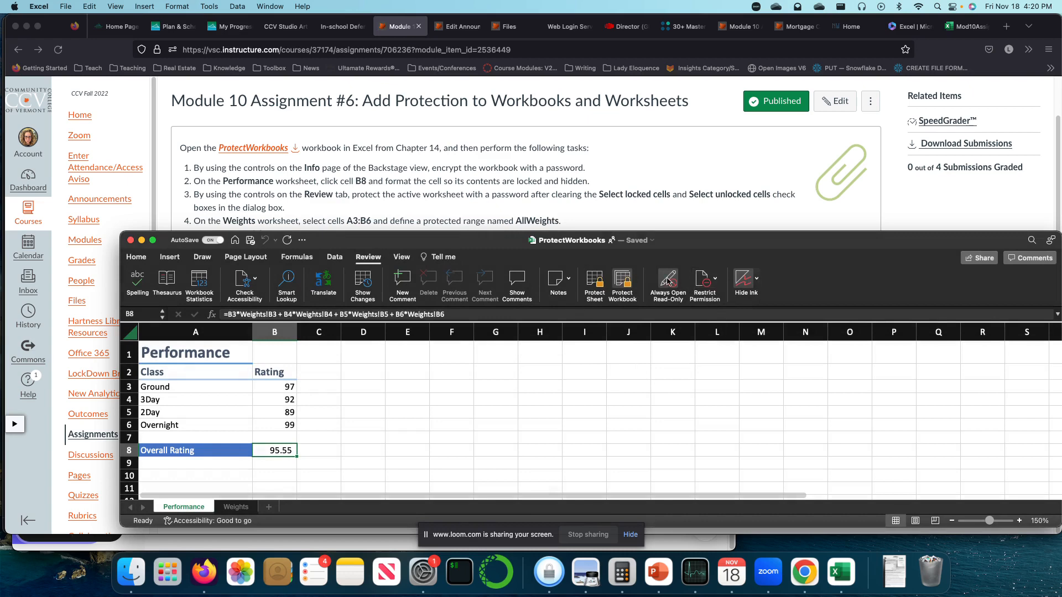
pyautogui.click(705, 280)
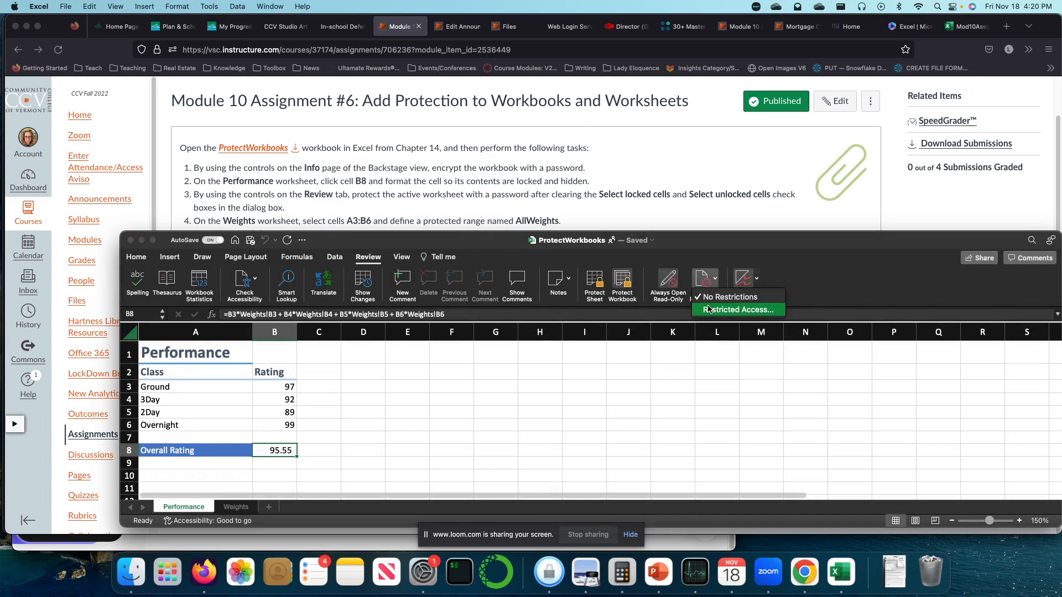
pyautogui.click(709, 309)
pyautogui.click(546, 230)
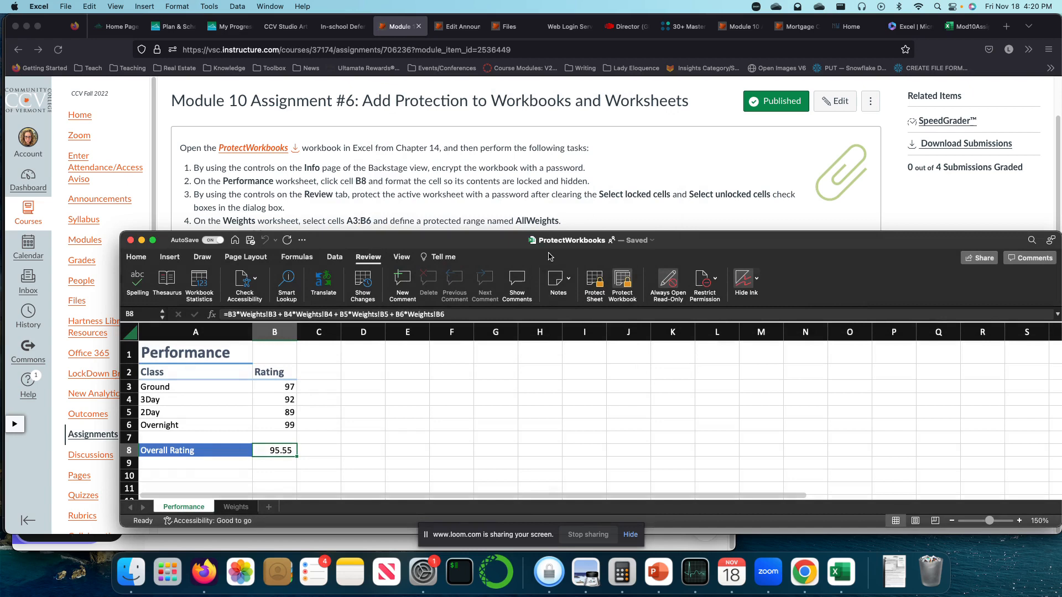
# Step: Protect the Performance sheet with a verified password, disallowing Select locked cells and Select unlocked cells
pyautogui.click(595, 284)
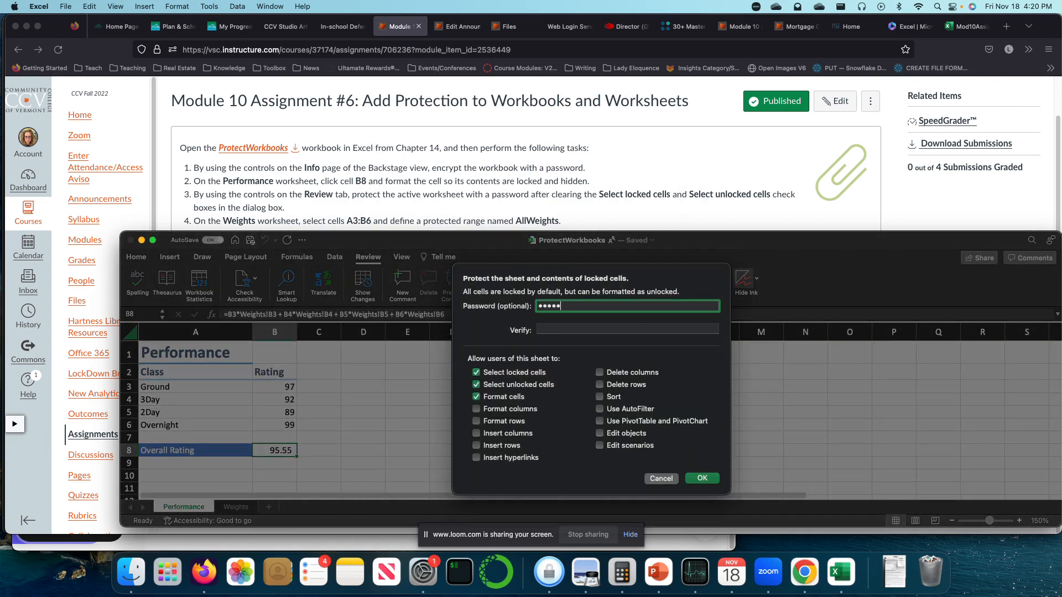
pyautogui.press('Tab')
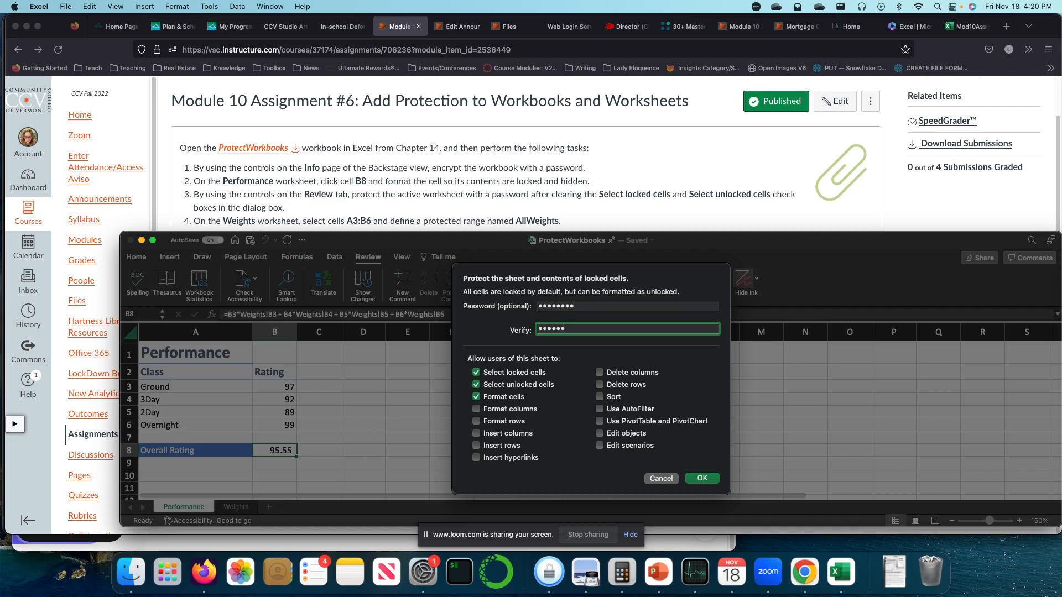
pyautogui.click(477, 385)
pyautogui.click(477, 384)
pyautogui.click(476, 385)
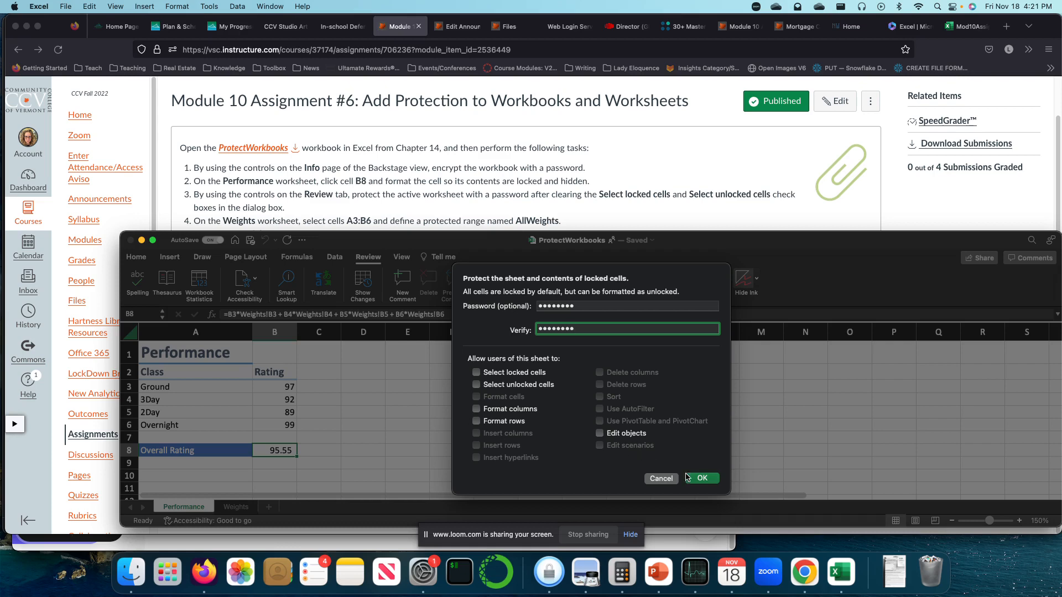
pyautogui.click(701, 478)
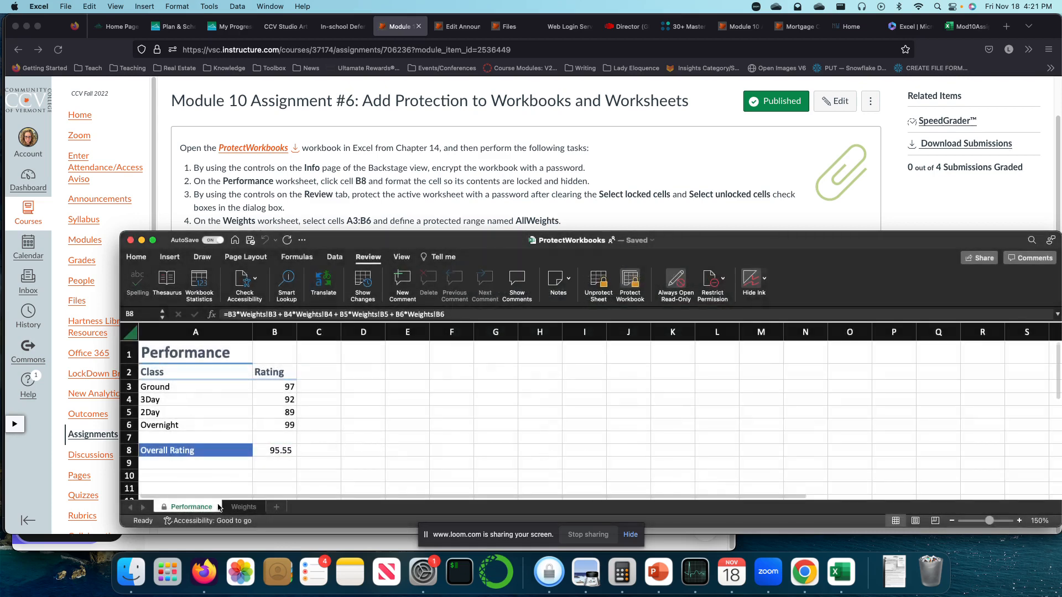
# Step: On the Weights sheet, define the name AllWeights with Weights scope for cells B3:B6
pyautogui.click(242, 507)
pyautogui.click(191, 507)
pyautogui.click(242, 507)
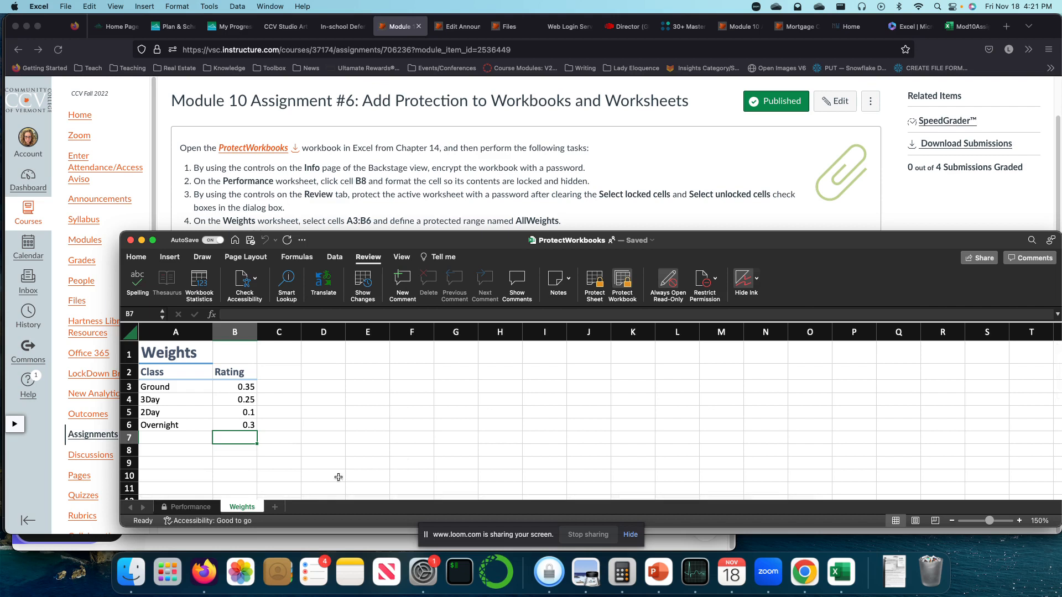
pyautogui.click(185, 507)
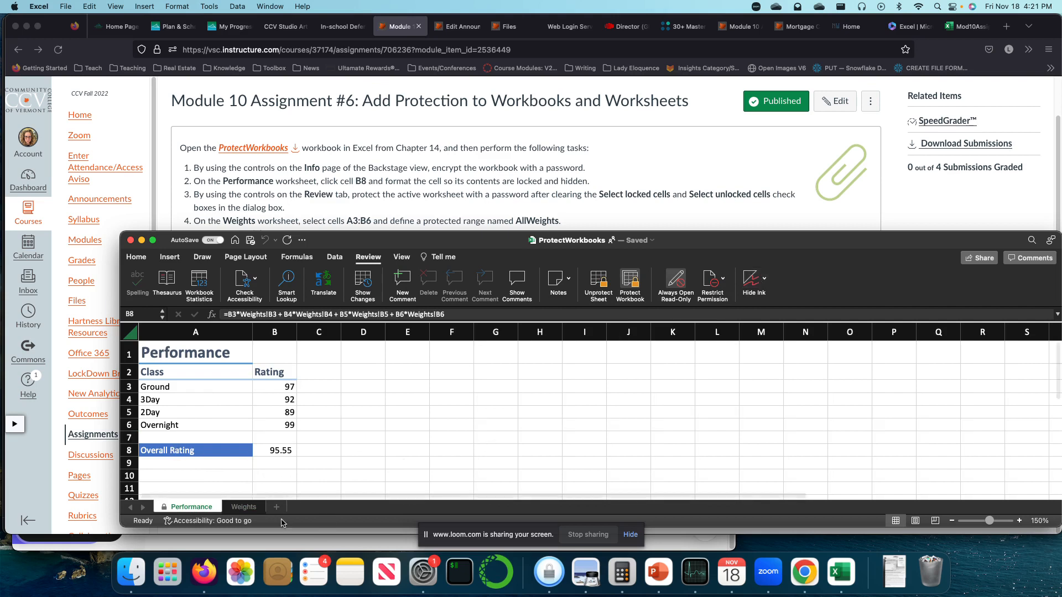
pyautogui.click(245, 507)
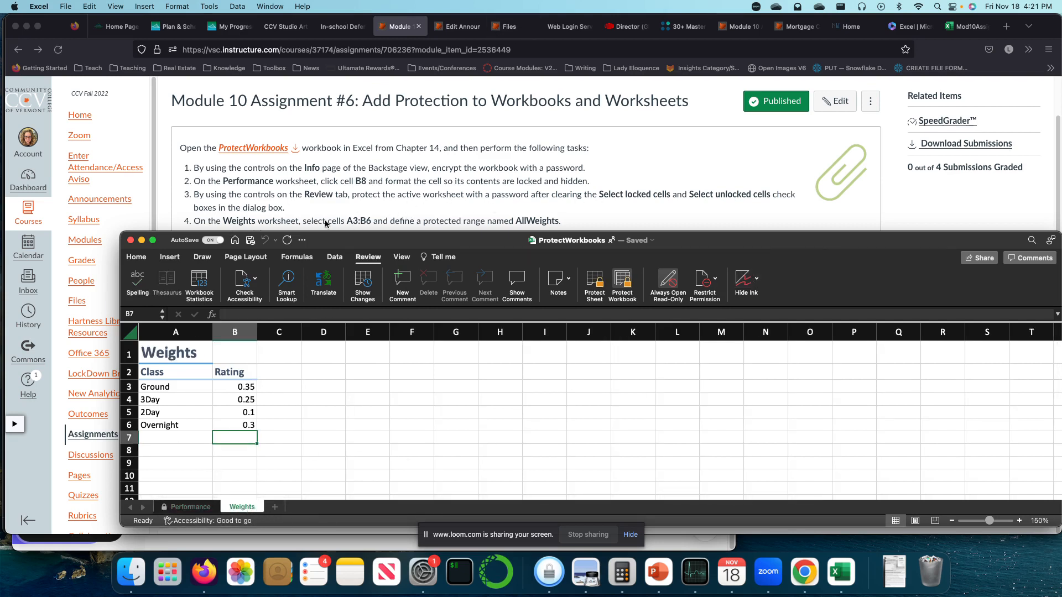
pyautogui.moveTo(250, 386); pyautogui.dragTo(249, 425)
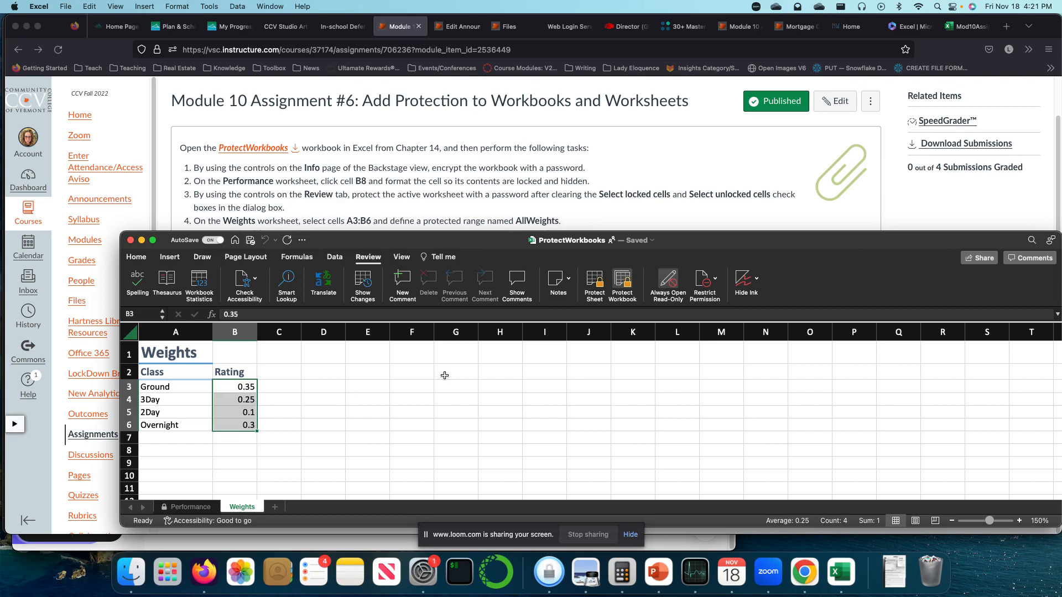
pyautogui.rightClick(236, 395)
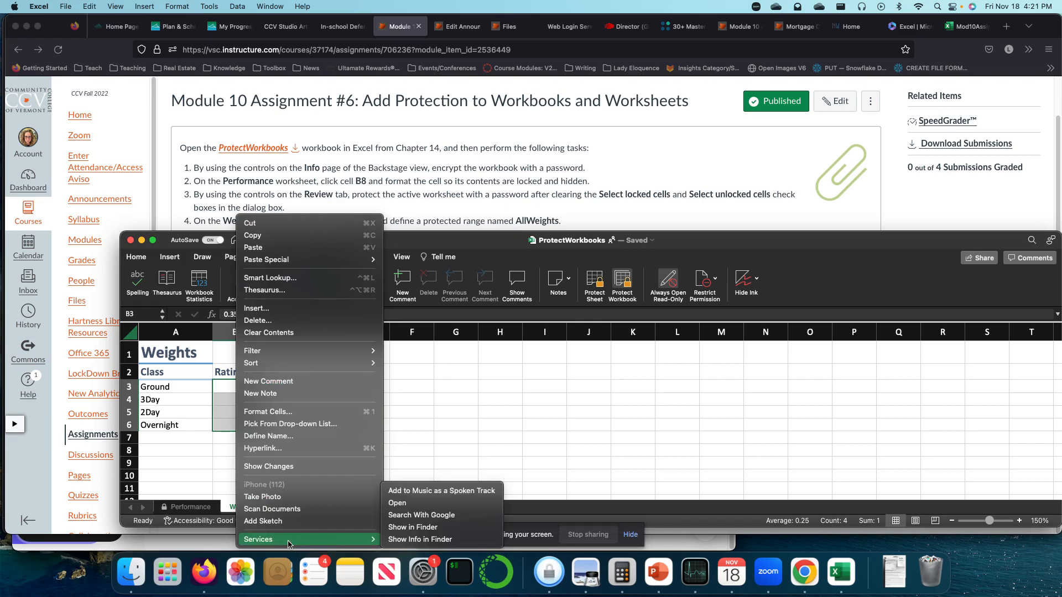
pyautogui.click(289, 434)
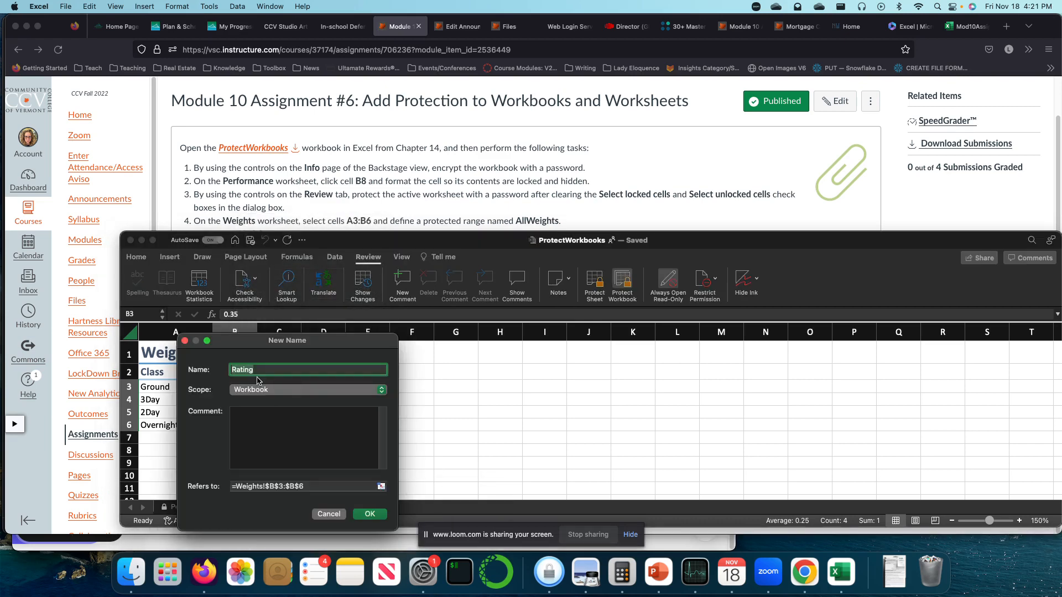
pyautogui.click(358, 396)
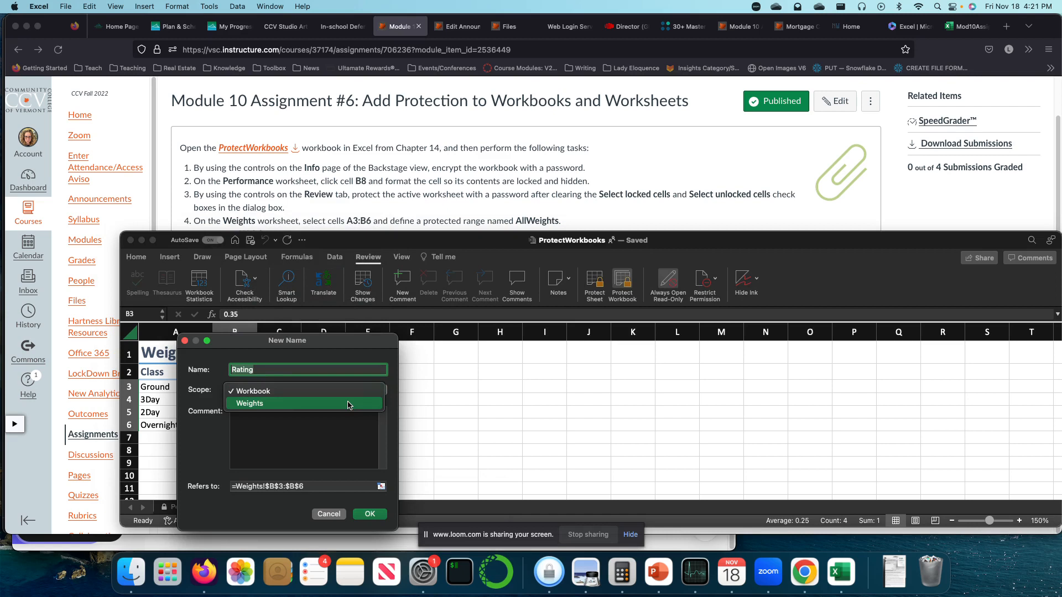
pyautogui.click(349, 404)
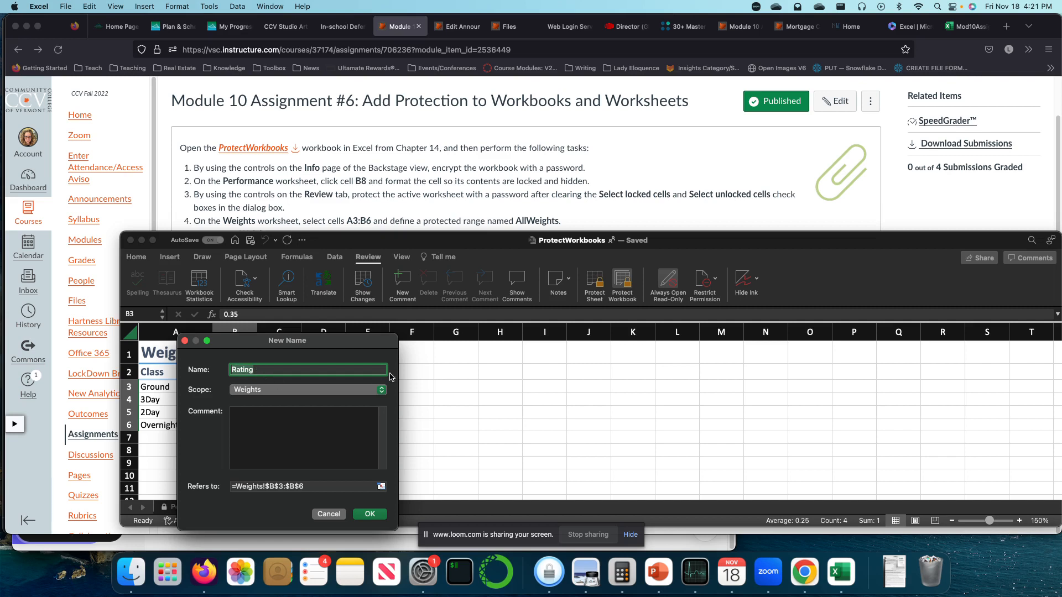
pyautogui.write('AllWeights')
pyautogui.press('Return')
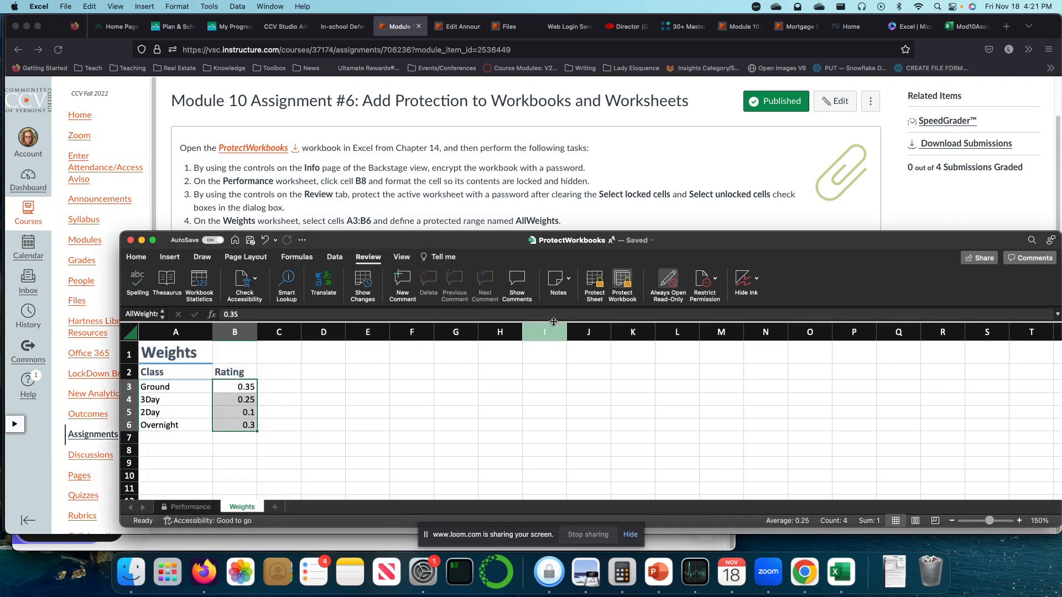
# Step: Protect the Weights sheet with a verified password, keeping the selection of locked and unlocked cells allowed
pyautogui.click(420, 213)
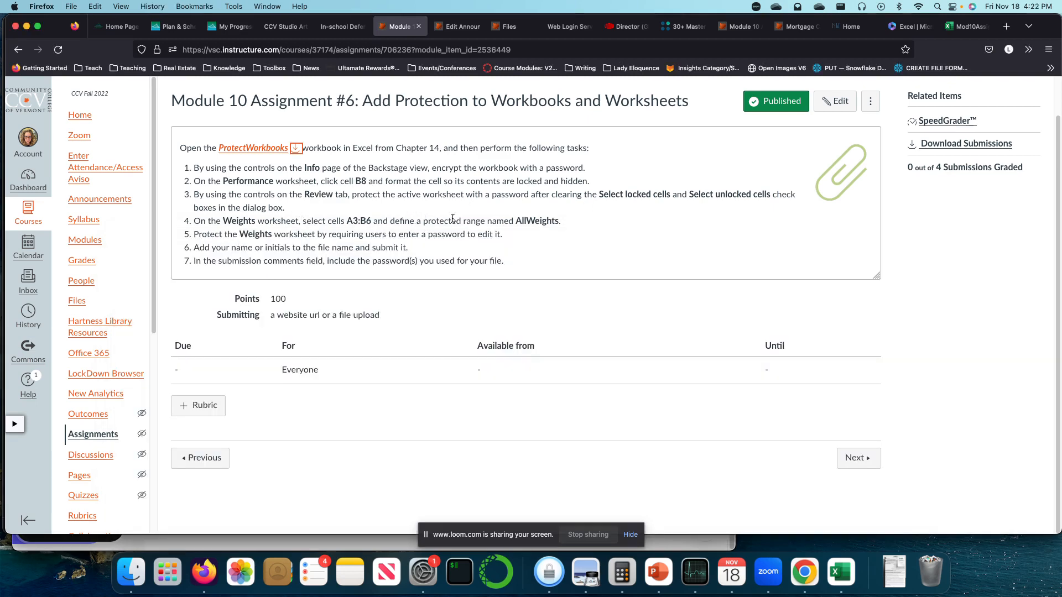
pyautogui.click(841, 572)
pyautogui.rightClick(255, 504)
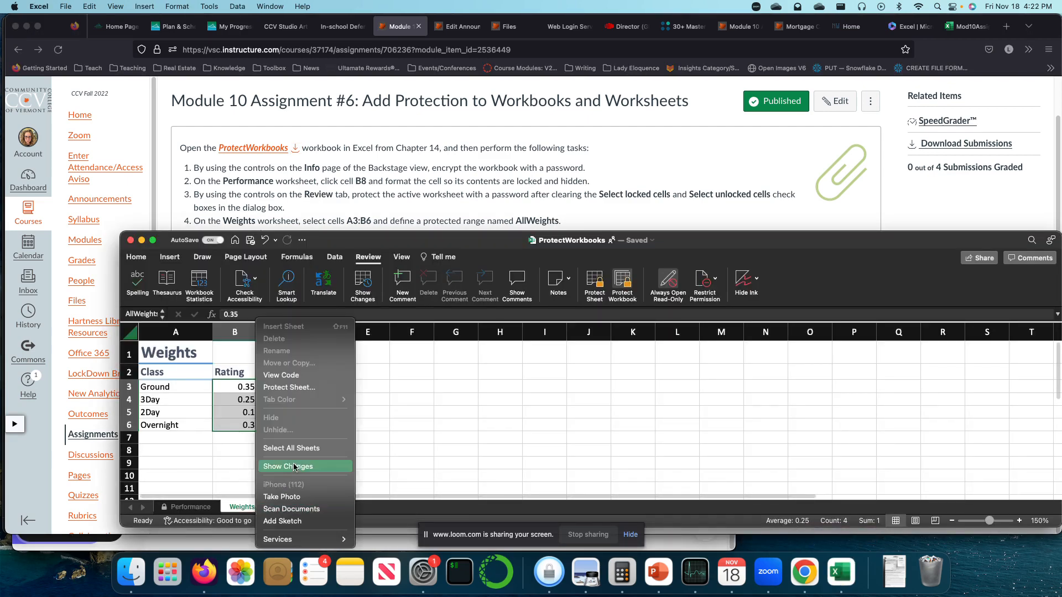
pyautogui.click(288, 387)
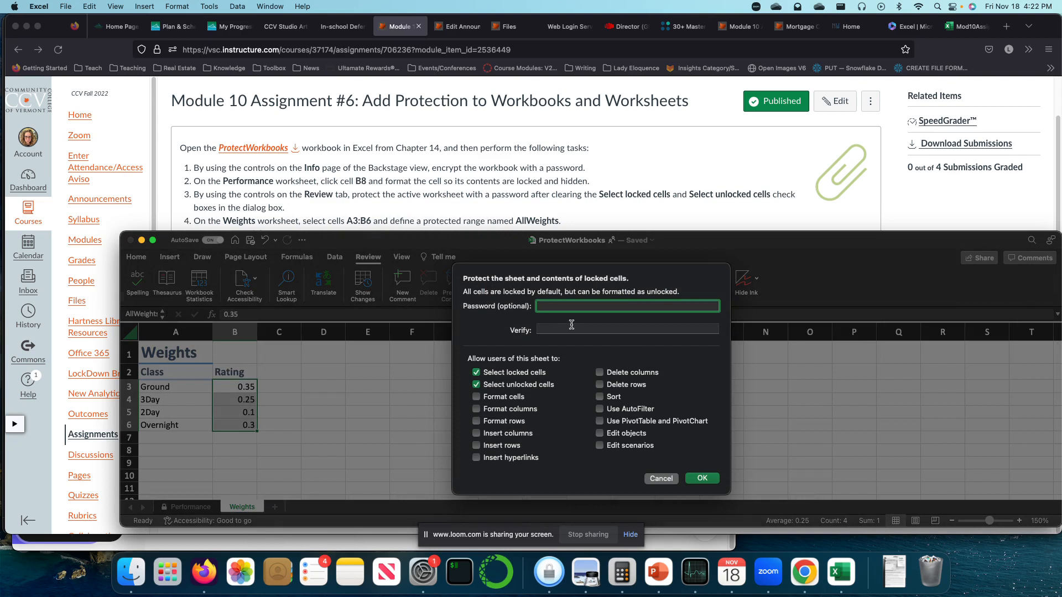
pyautogui.press('Tab')
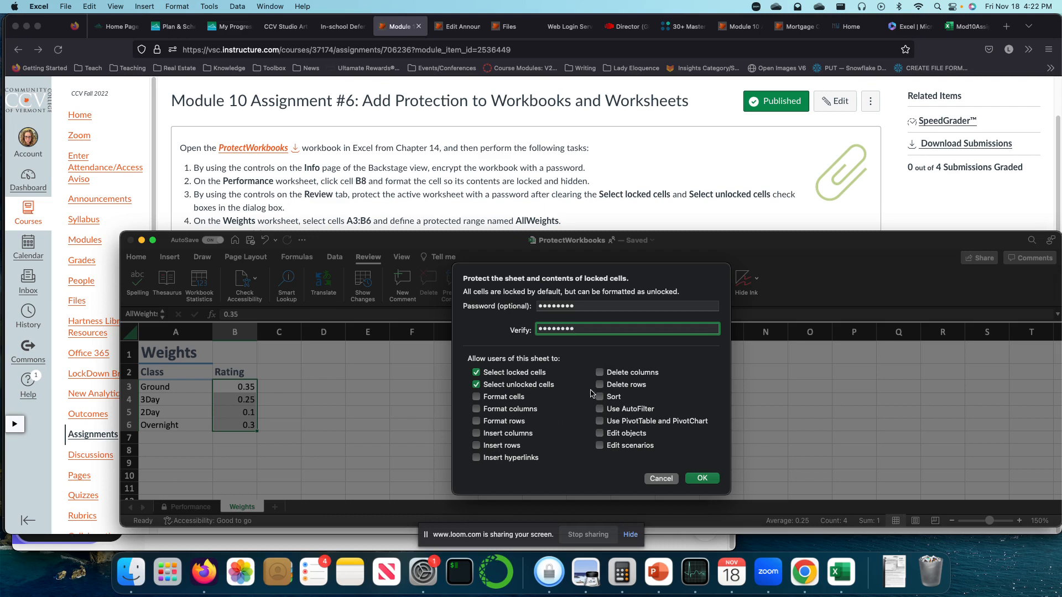
pyautogui.click(702, 479)
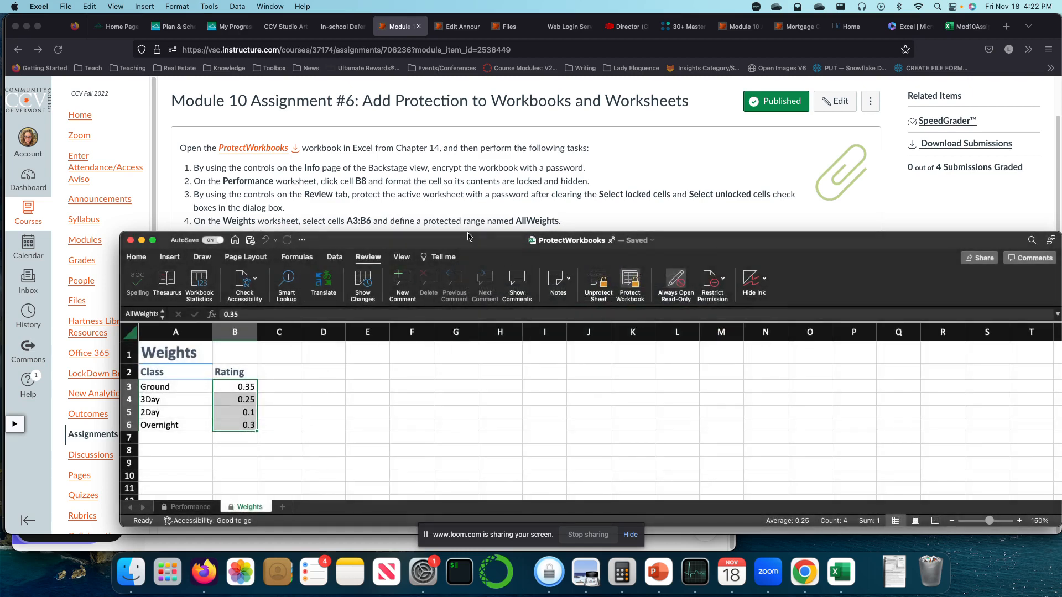
# Step: Rename the workbook by adding Mod10Assign6 and the student's first name in front of ProtectWorkbooks
pyautogui.moveTo(452, 240); pyautogui.dragTo(448, 293)
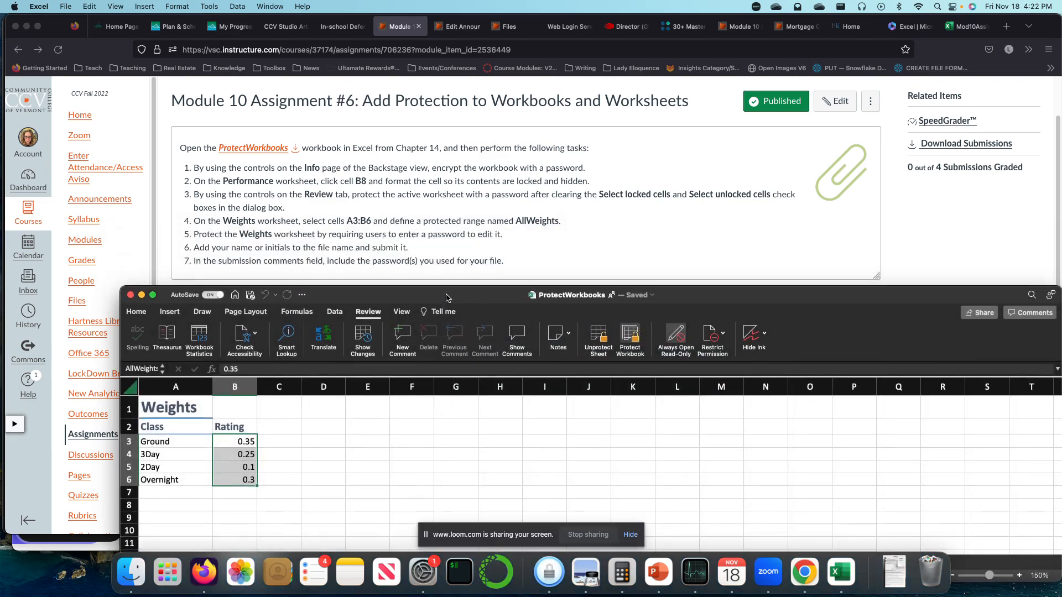
pyautogui.click(636, 294)
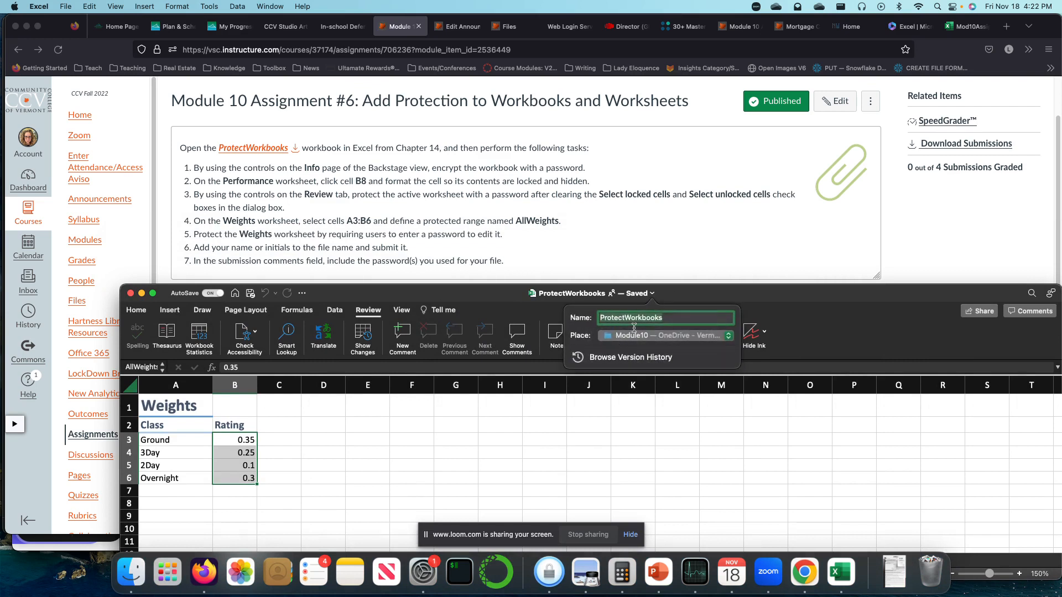
pyautogui.press('Left')
pyautogui.write('Hilary')
pyautogui.press('BackSpace')
pyautogui.press('BackSpace')
pyautogui.press('BackSpace')
pyautogui.press('BackSpace')
pyautogui.press('BackSpace')
pyautogui.press('BackSpace')
pyautogui.write('Module10Assign6Hilary')
pyautogui.press('Delete')
pyautogui.press('Delete')
pyautogui.press('Delete')
pyautogui.press('Return')
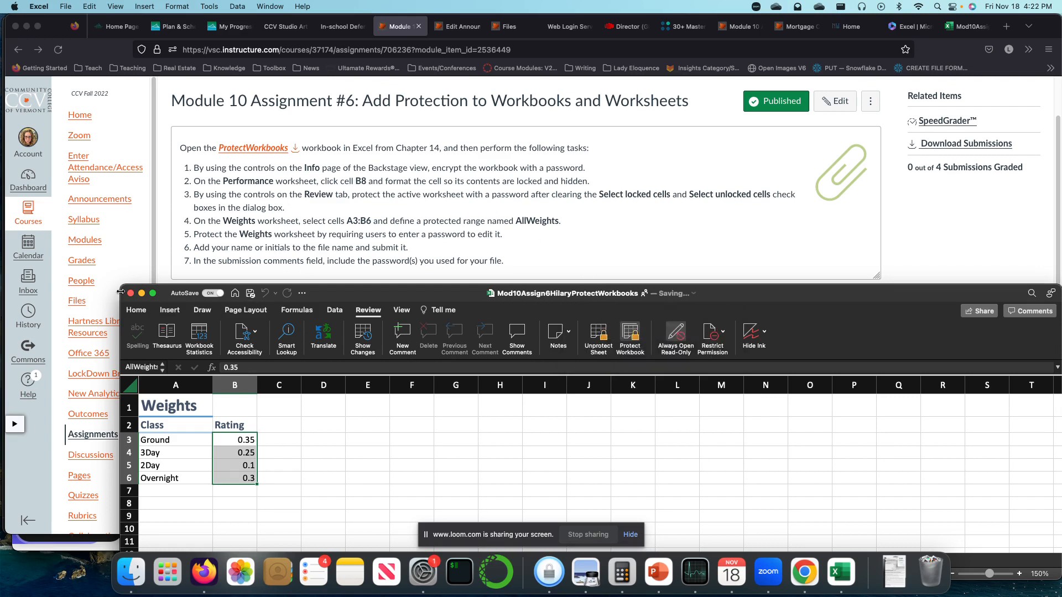
# Step: Close the renamed workbook and open ProtectWorkbooks_HN from the Module10 folder by entering its password
pyautogui.click(130, 294)
pyautogui.click(834, 572)
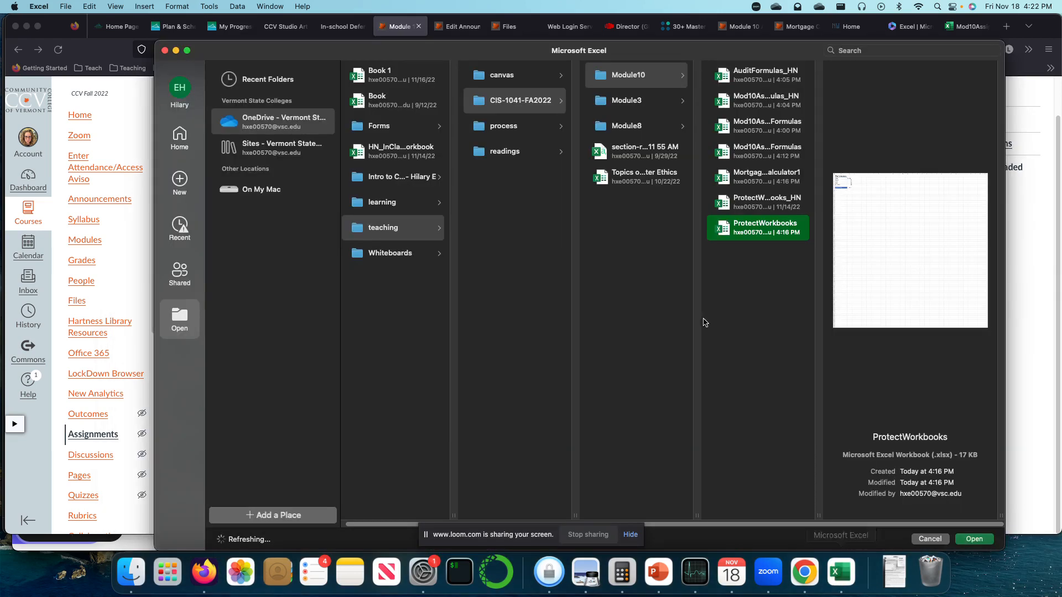
pyautogui.click(762, 232)
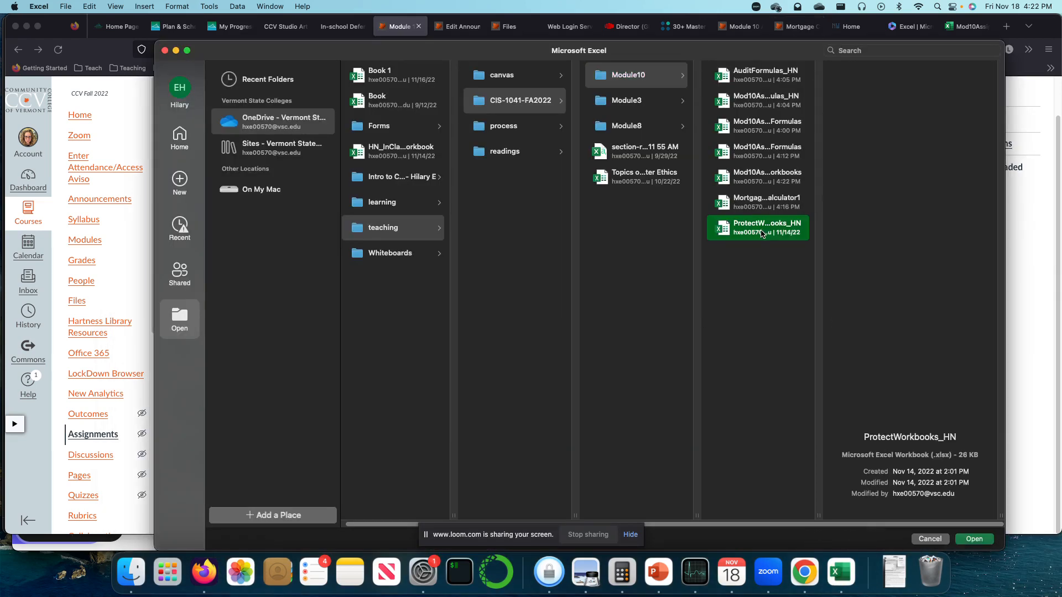
pyautogui.click(974, 539)
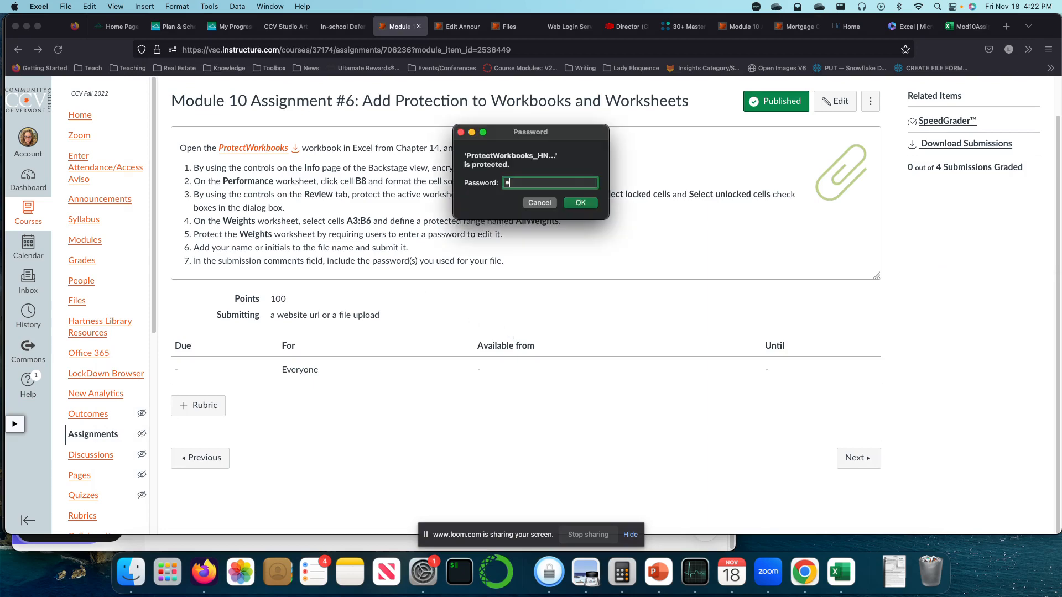
pyautogui.press('Return')
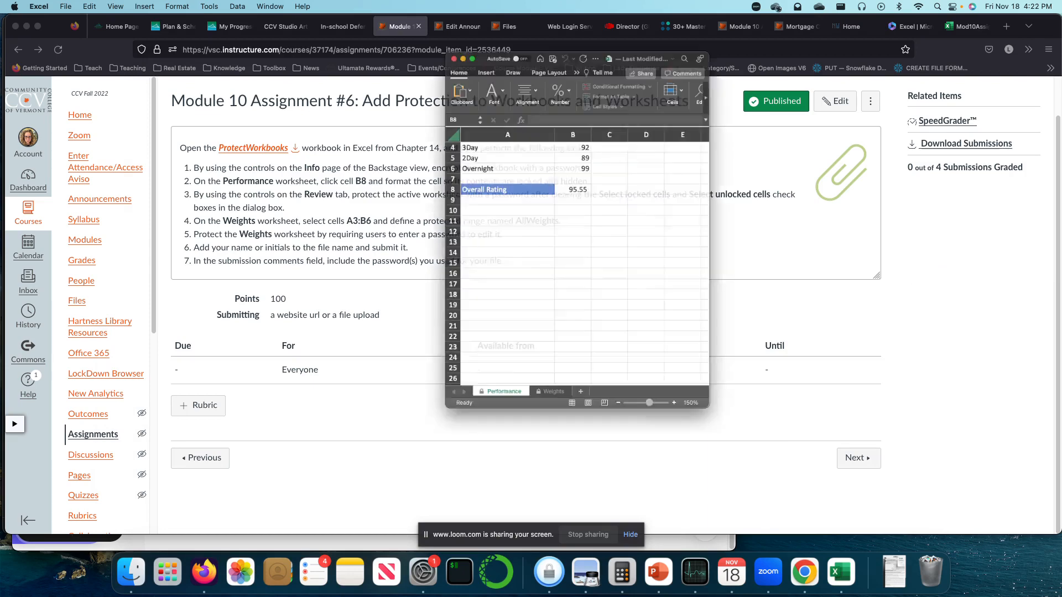
# Step: Examine the protected Performance and Weights sheets and the rating cells in ProtectWorkbooks_HN, and close the workbook
pyautogui.scroll(2, 569, 349)
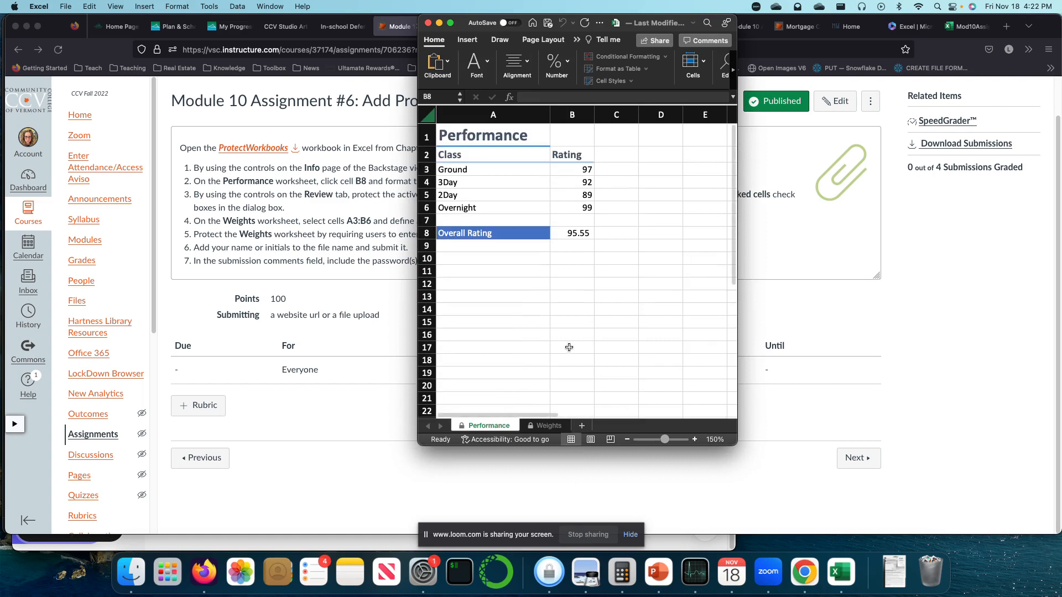
pyautogui.click(545, 426)
pyautogui.rightClick(539, 433)
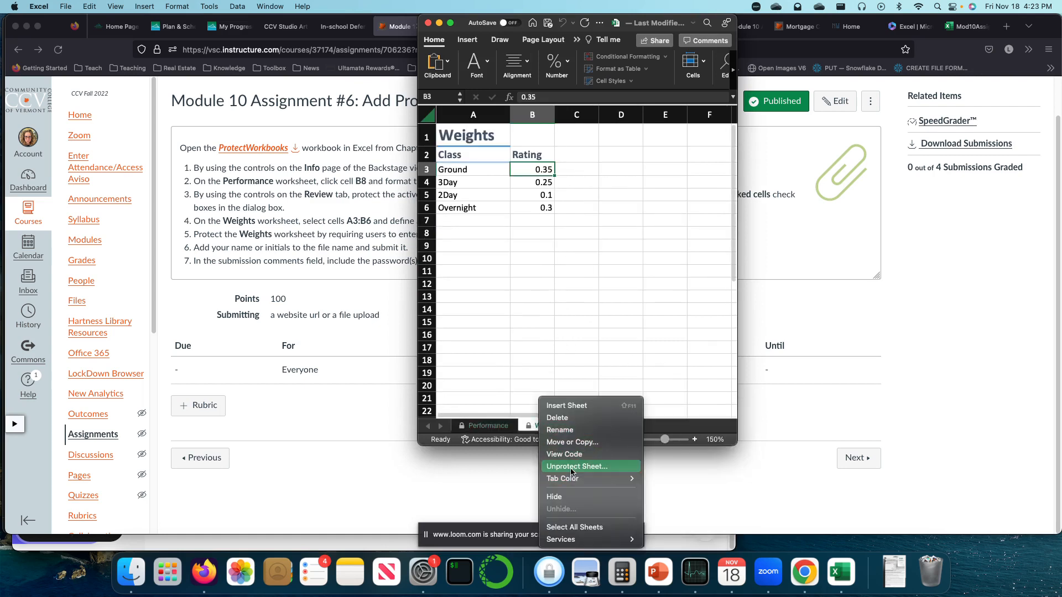
pyautogui.click(561, 189)
pyautogui.click(545, 185)
pyautogui.click(540, 207)
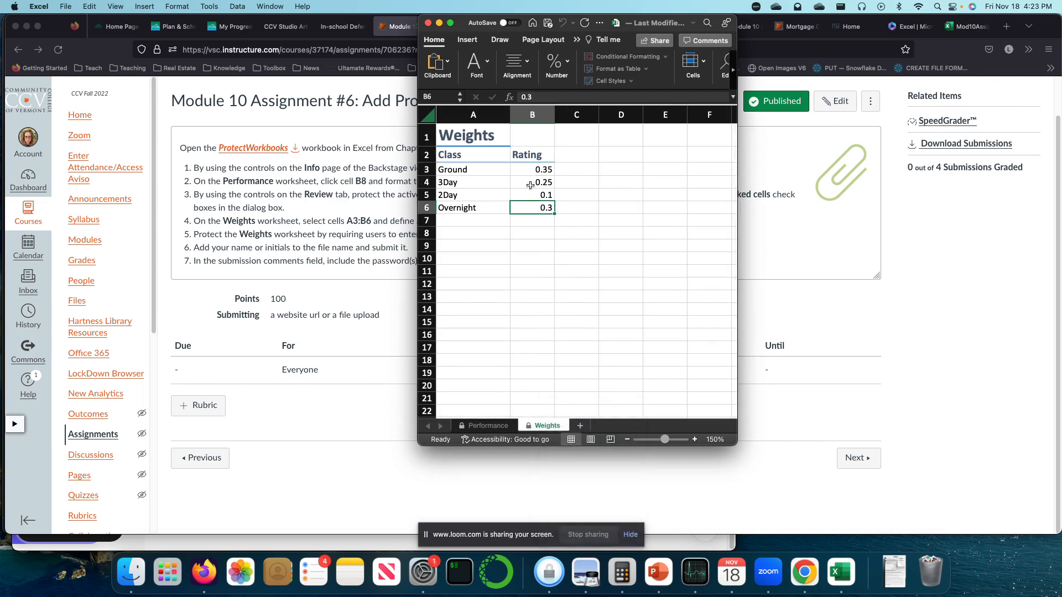
pyautogui.click(528, 182)
pyautogui.click(427, 23)
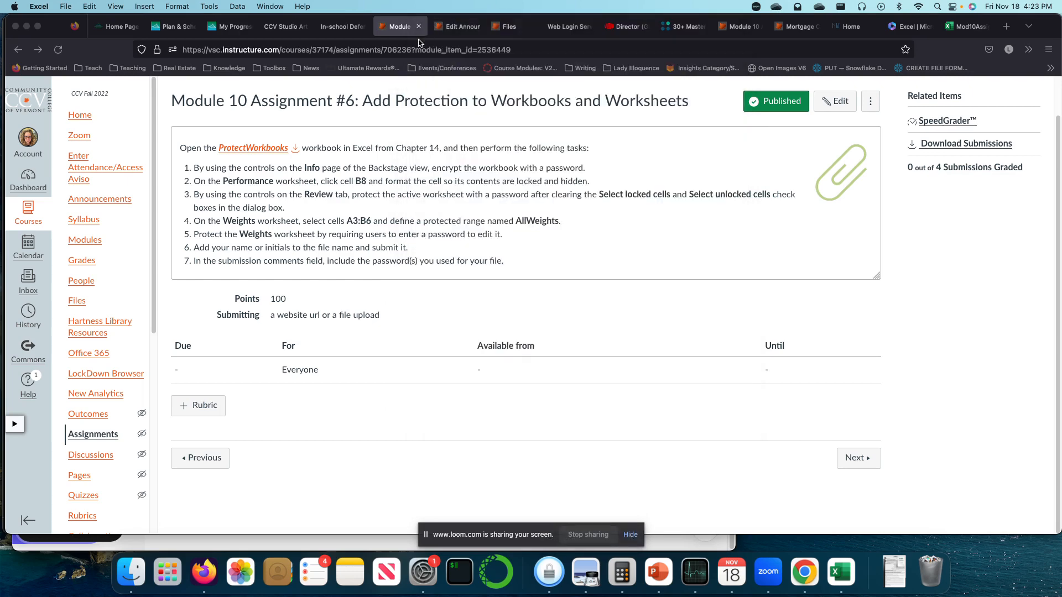